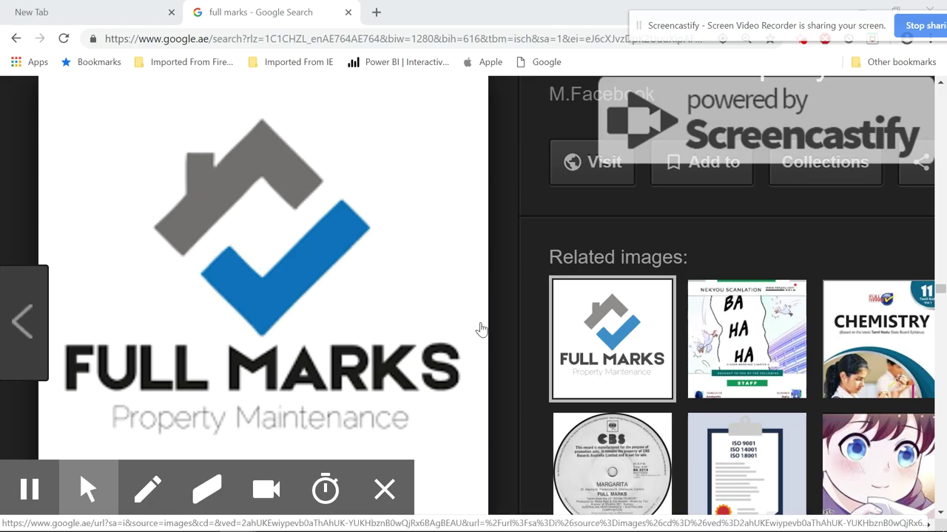
Switch from the Chrome image results back to the Deyaar VPE (251218) Excel workbook
{"action": "left_click", "coordinate": [529, 519]}
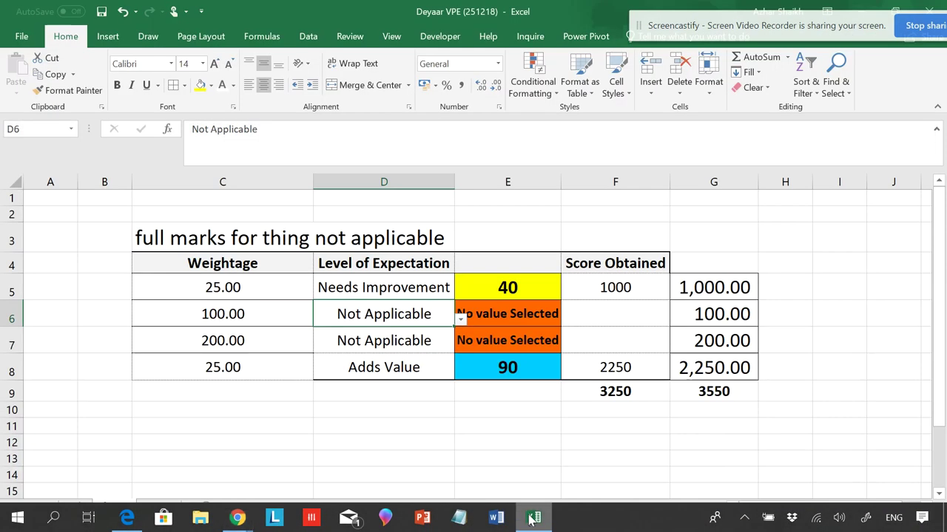
Inspect Sheet3's score formulas in F5:F6 and the ISNUMBER fallback formulas in G5:G7
{"action": "left_click", "coordinate": [501, 443]}
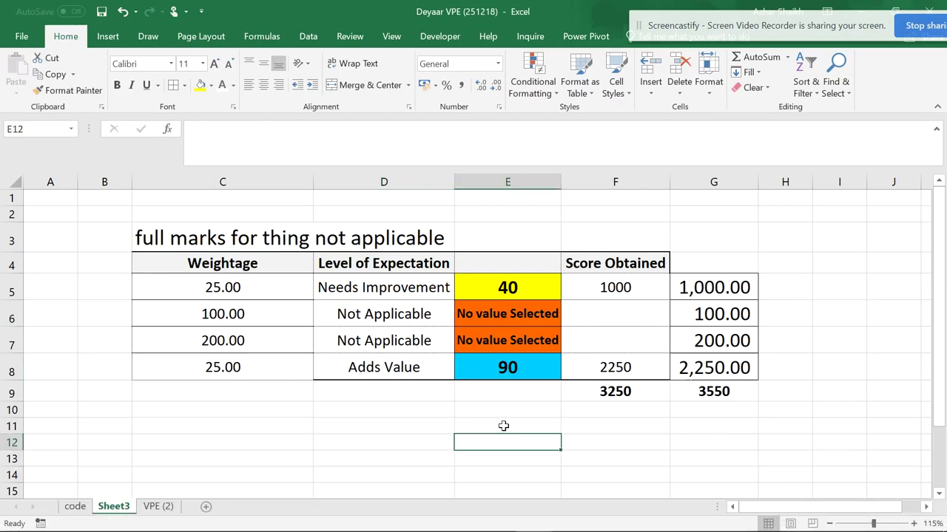
{"action": "left_click", "coordinate": [589, 287]}
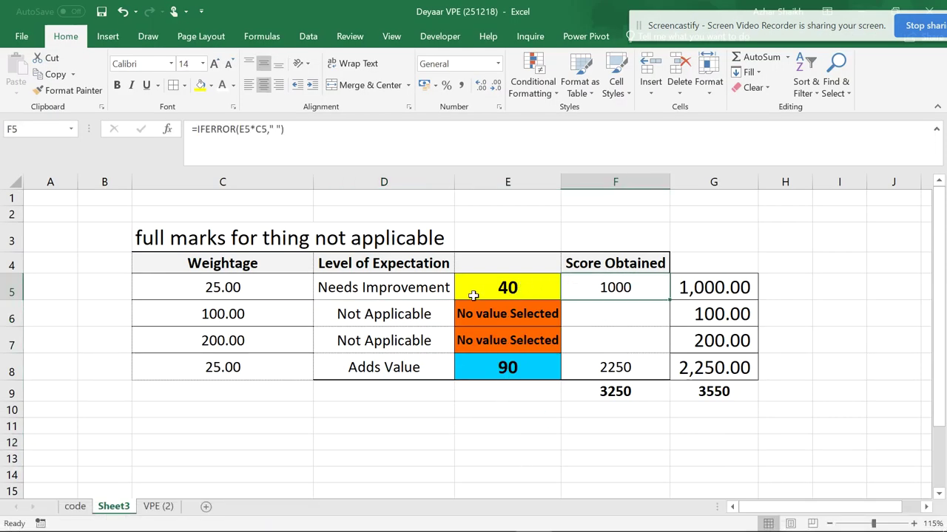
{"action": "left_click", "coordinate": [401, 311]}
{"action": "left_click", "coordinate": [591, 319]}
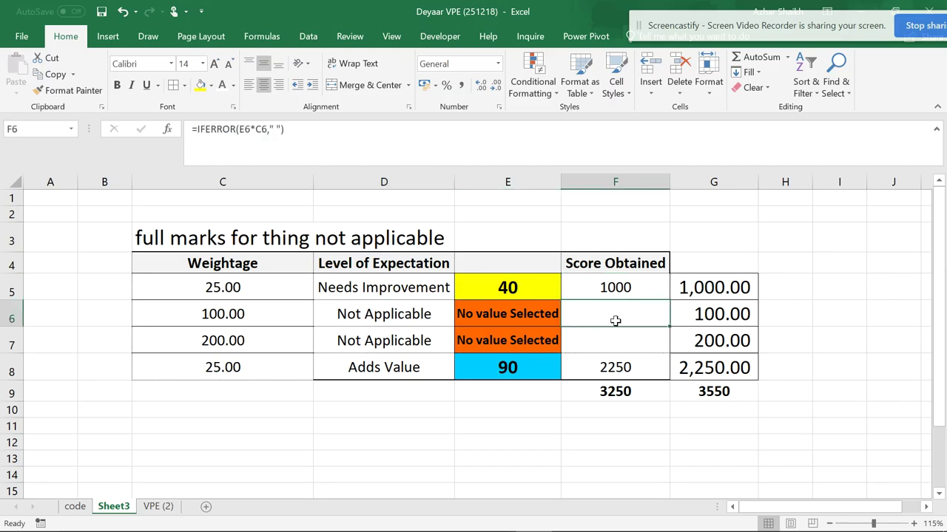
{"action": "left_click", "coordinate": [703, 296]}
{"action": "left_click", "coordinate": [706, 311]}
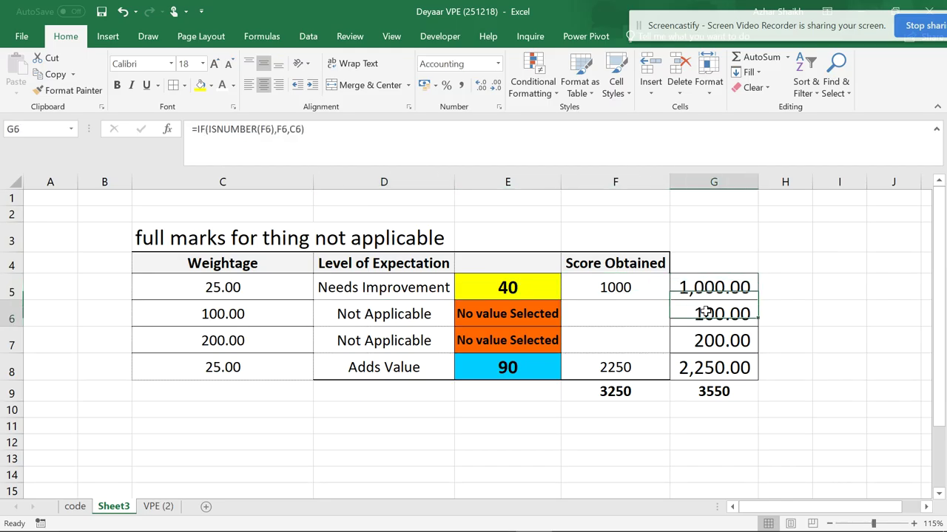
{"action": "left_click", "coordinate": [229, 316]}
{"action": "left_click", "coordinate": [704, 317]}
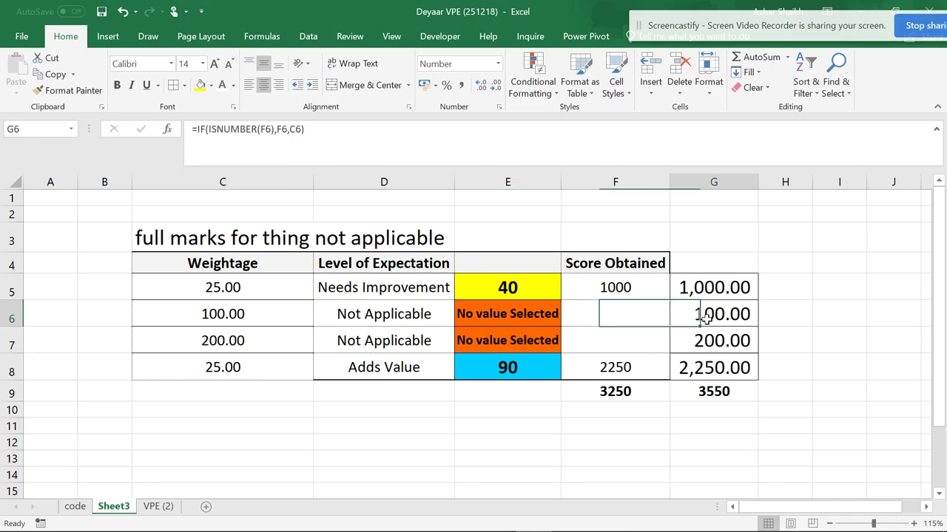
{"action": "left_click", "coordinate": [706, 341]}
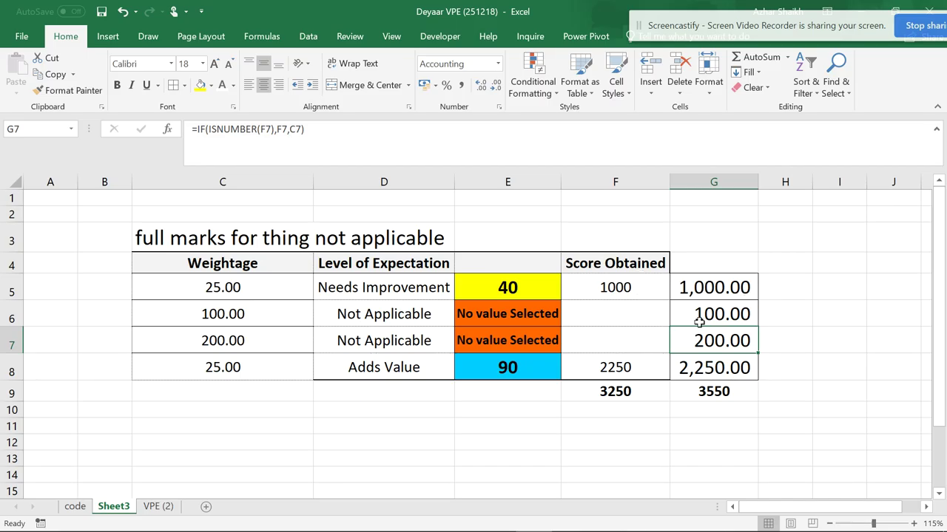
Review the SUM total in F9 and the weightages in C6:C7, then go to the VPE (2) sheet
{"action": "left_click", "coordinate": [609, 390]}
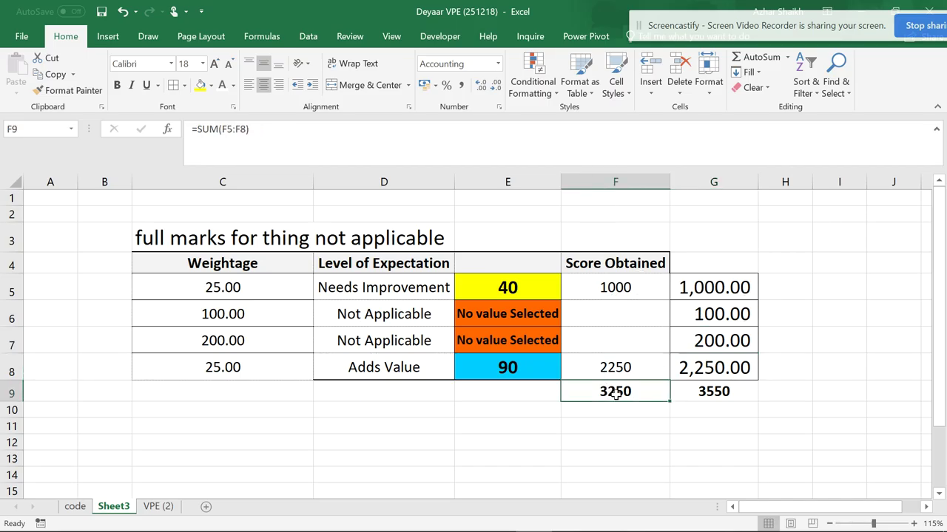
{"action": "left_click_drag", "start_coordinate": [613, 288], "coordinate": [620, 362]}
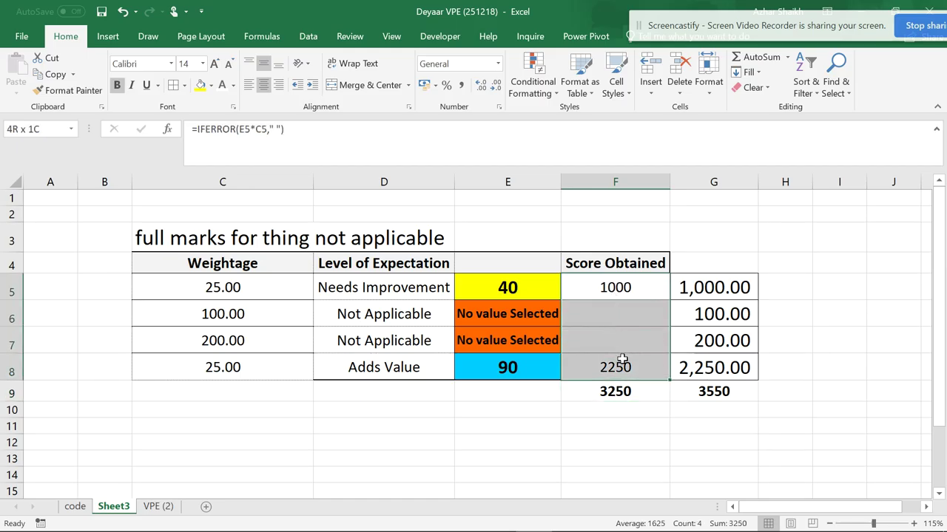
{"action": "left_click", "coordinate": [444, 314]}
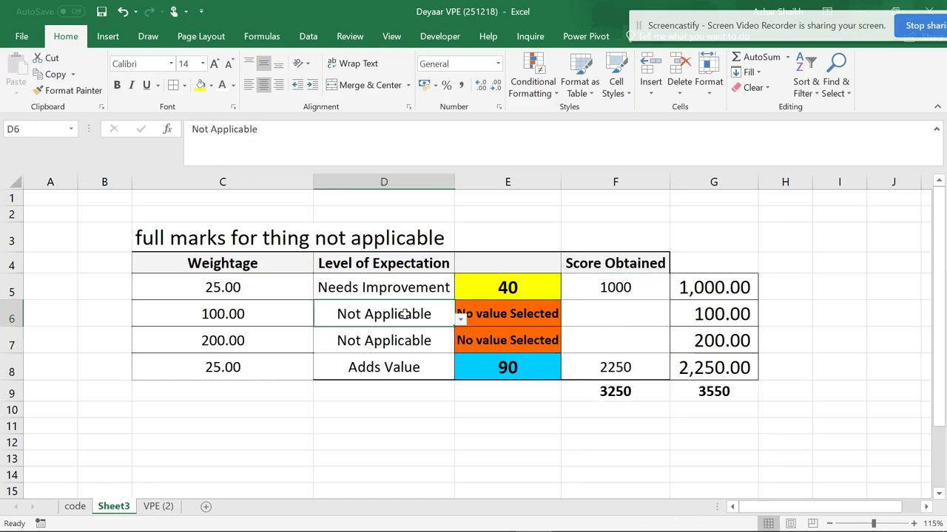
{"action": "left_click_drag", "start_coordinate": [725, 314], "coordinate": [724, 346]}
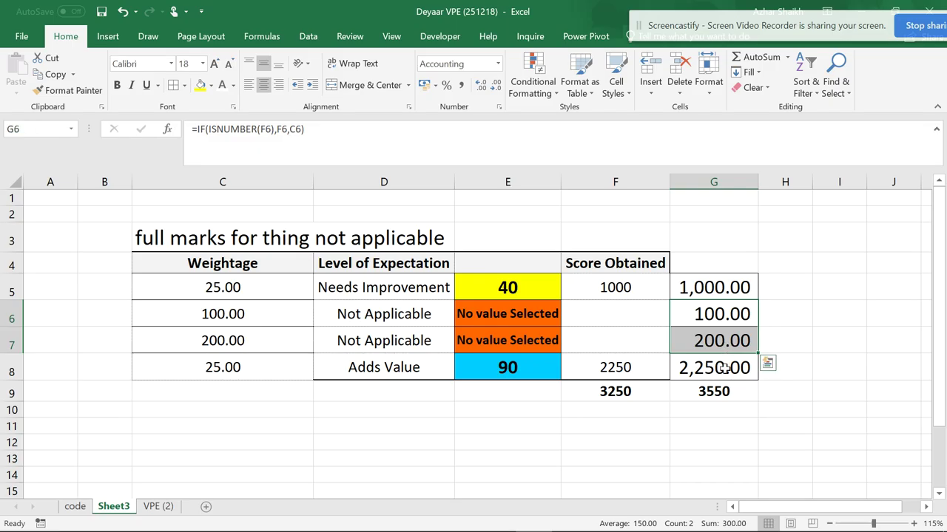
{"action": "left_click", "coordinate": [243, 320]}
{"action": "left_click", "coordinate": [242, 351]}
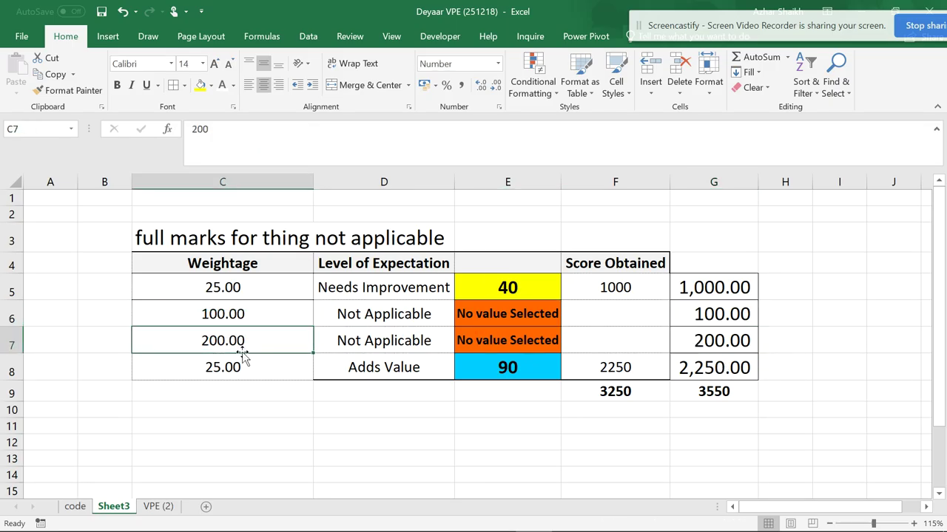
{"action": "left_click", "coordinate": [163, 506]}
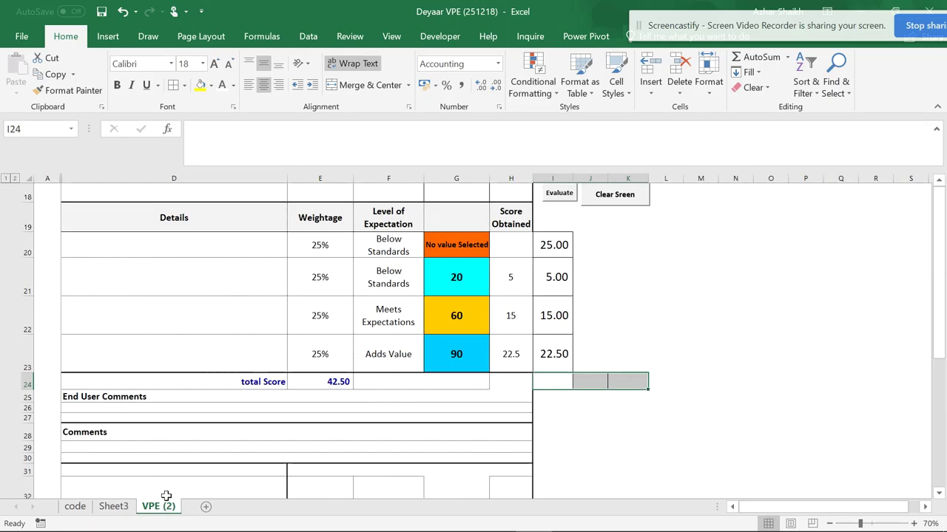
{"action": "left_click", "coordinate": [461, 401]}
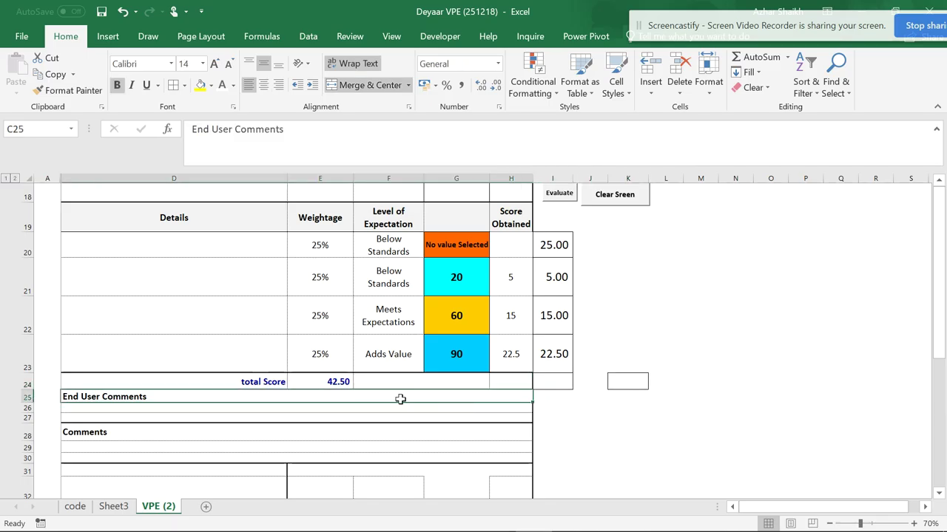
{"action": "left_click", "coordinate": [336, 382]}
{"action": "left_click", "coordinate": [414, 405]}
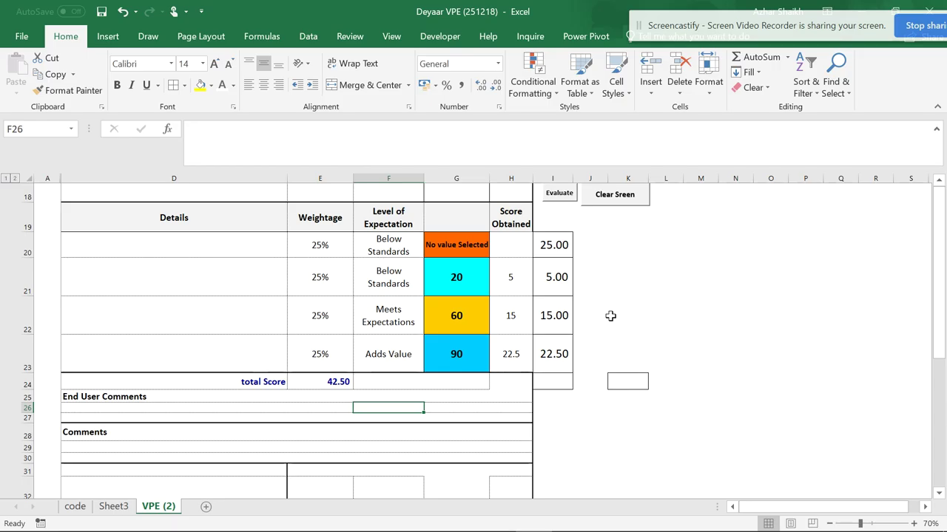
{"action": "left_click", "coordinate": [74, 507]}
{"action": "scroll", "coordinate": [154, 326], "scroll_direction": "up", "scroll_amount": 6}
{"action": "scroll", "coordinate": [155, 326], "scroll_direction": "up", "scroll_amount": 3}
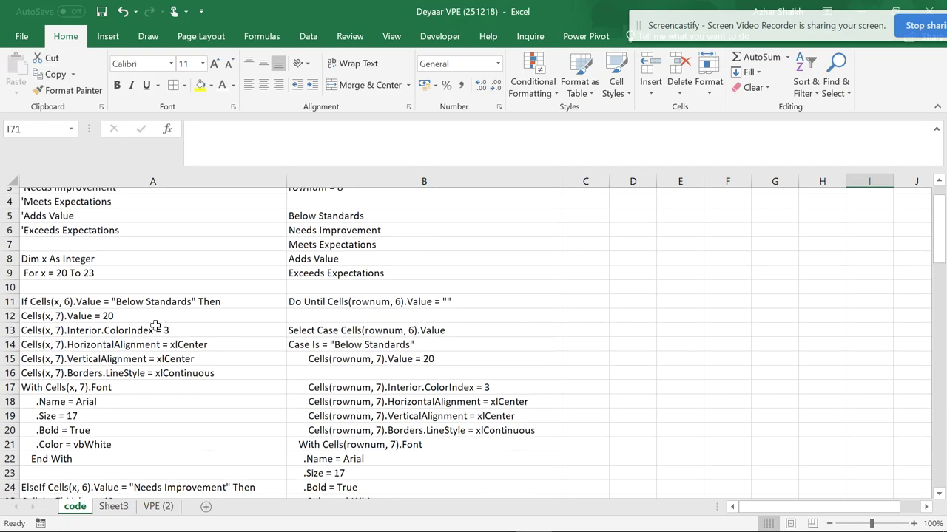
{"action": "scroll", "coordinate": [155, 325], "scroll_direction": "up", "scroll_amount": 1}
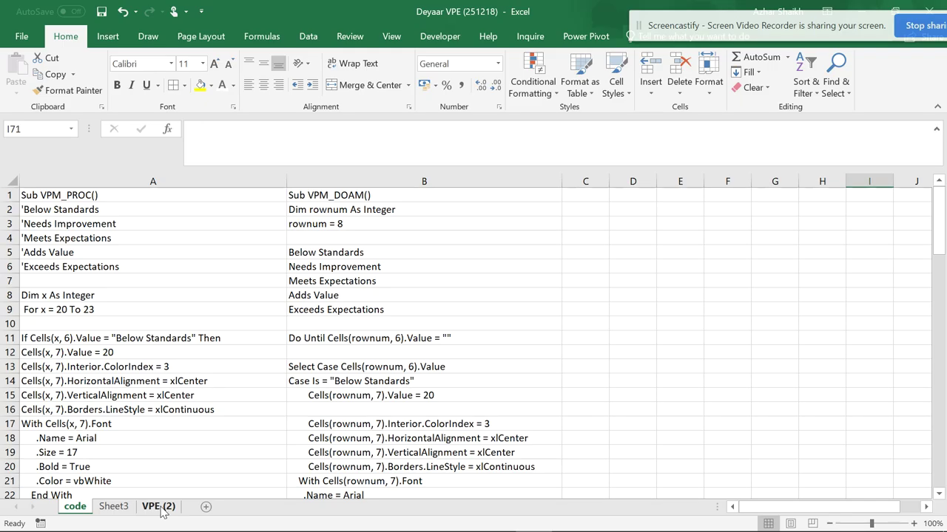
{"action": "left_click", "coordinate": [158, 507]}
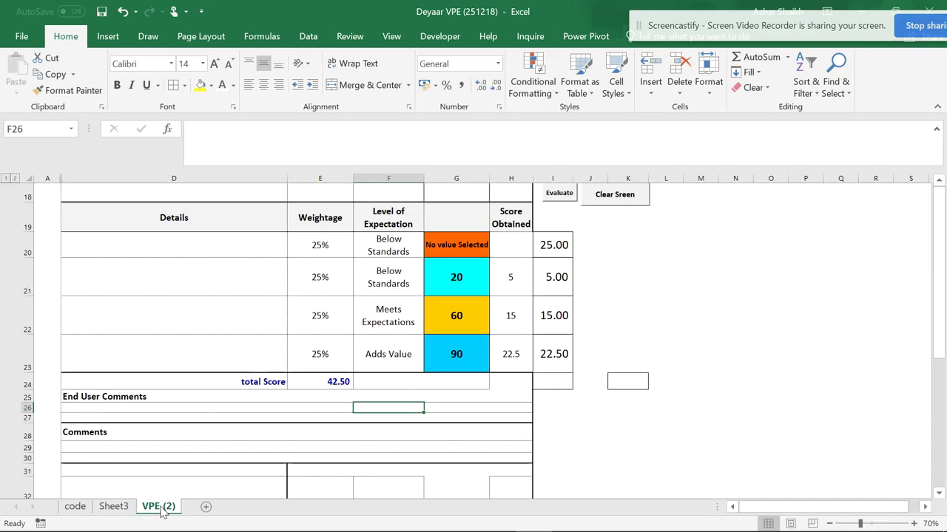
Clear the screen, set the second row's level F21 to Not Applicable, and run Evaluate again
{"action": "left_click", "coordinate": [615, 203]}
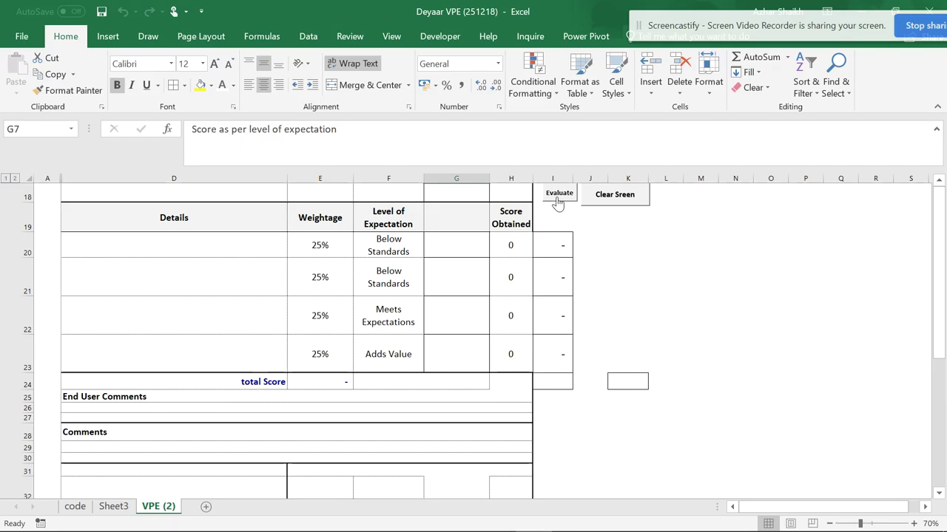
{"action": "left_click", "coordinate": [413, 293]}
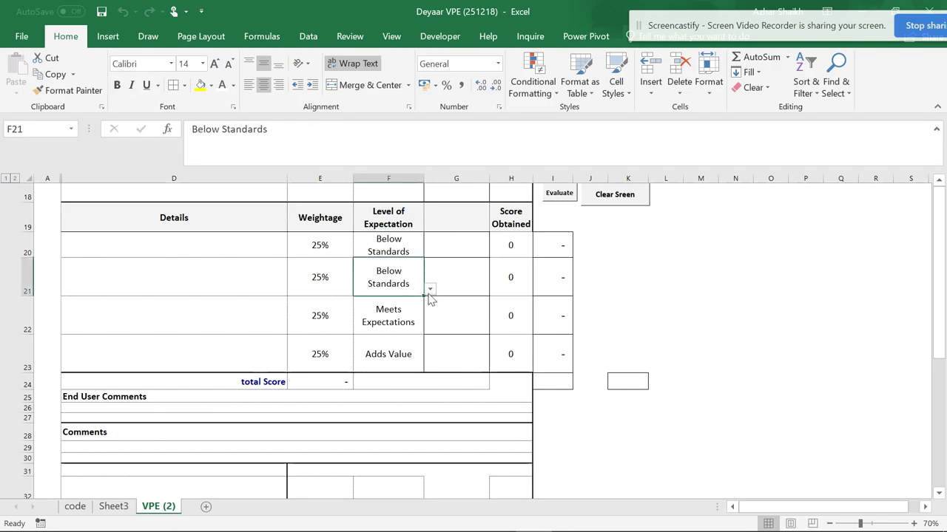
{"action": "left_click", "coordinate": [429, 290]}
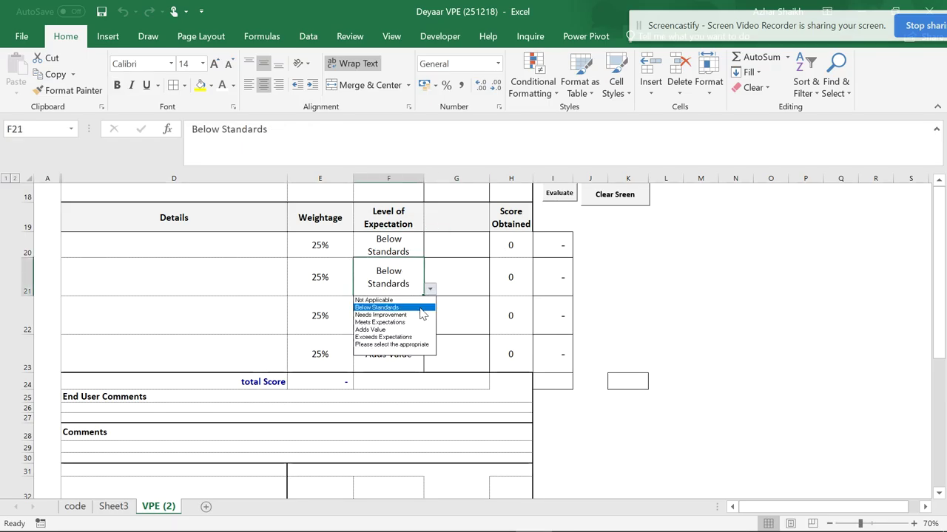
{"action": "left_click", "coordinate": [412, 300]}
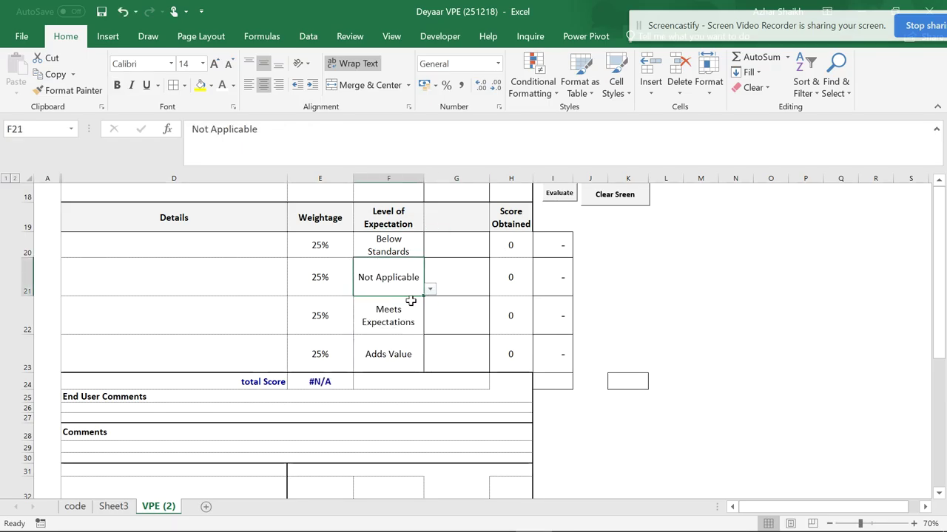
{"action": "left_click", "coordinate": [558, 195]}
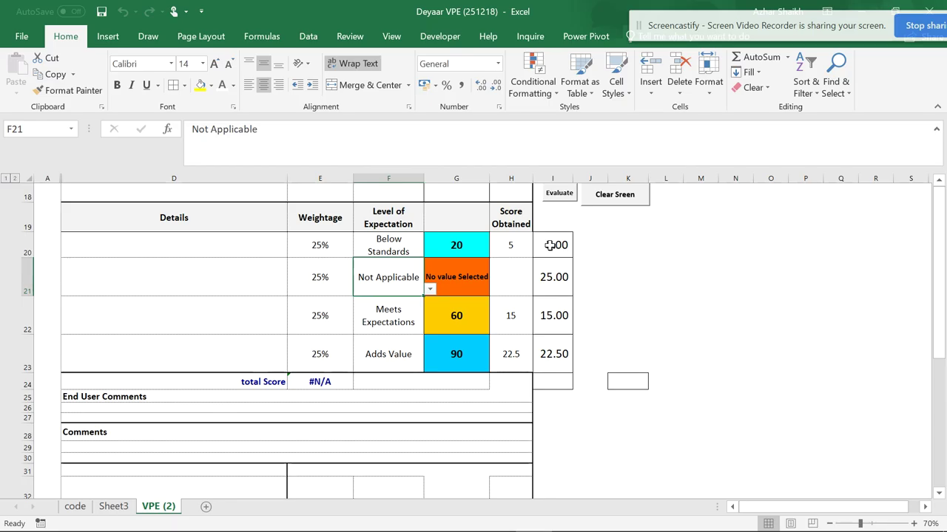
{"action": "left_click_drag", "start_coordinate": [545, 247], "coordinate": [557, 353]}
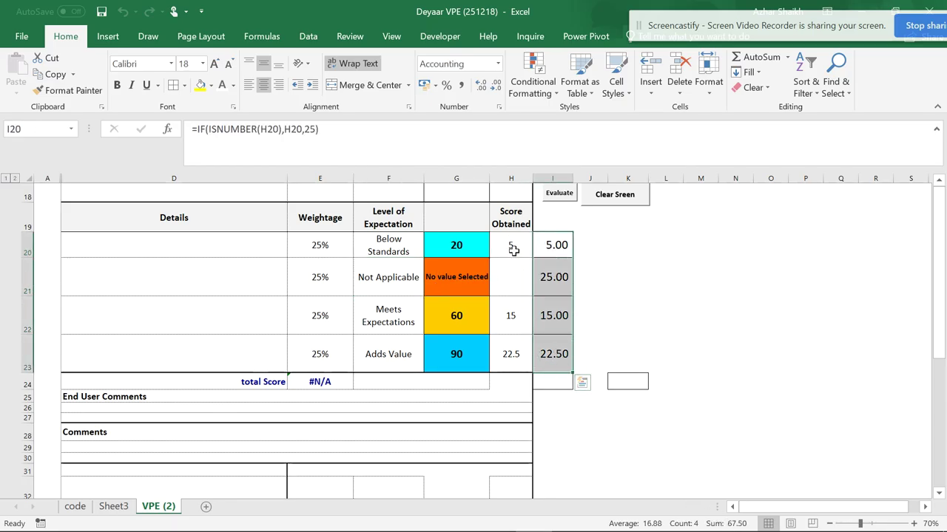
{"action": "left_click_drag", "start_coordinate": [514, 250], "coordinate": [510, 353]}
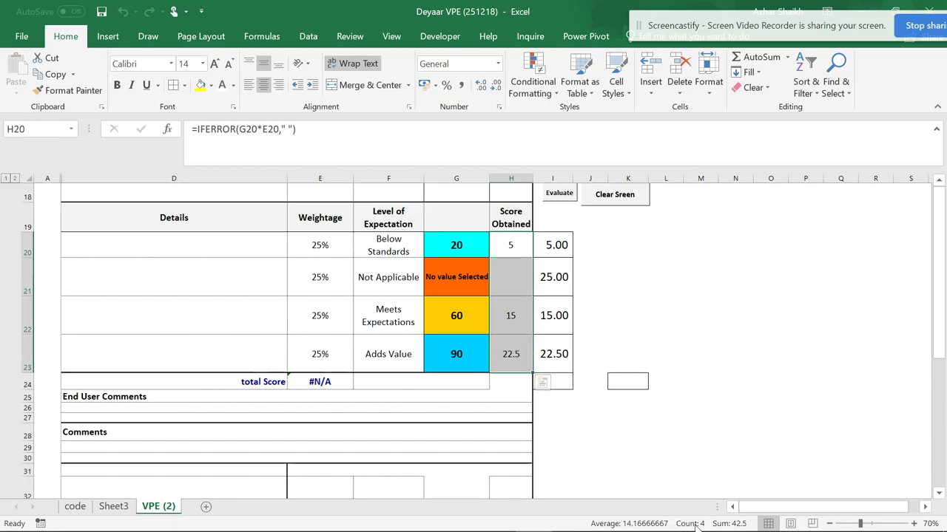
{"action": "left_click", "coordinate": [550, 280]}
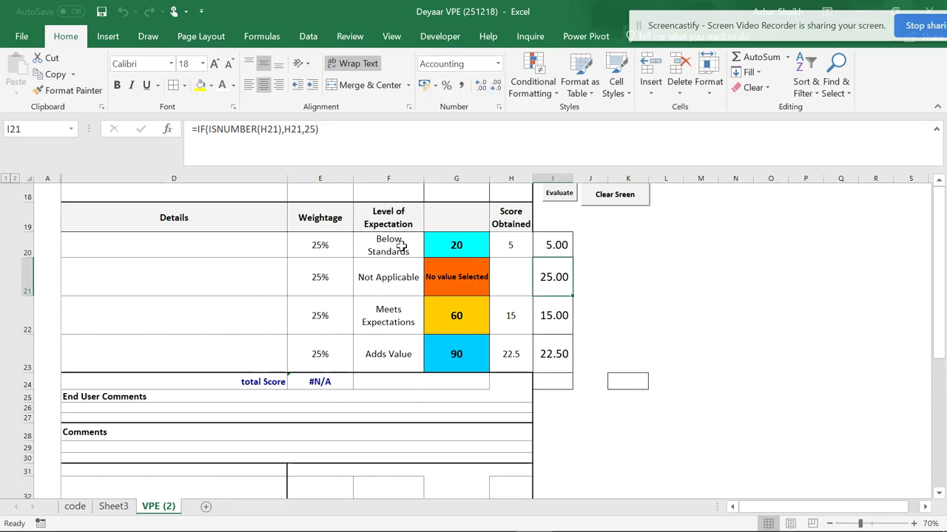
{"action": "left_click", "coordinate": [565, 394]}
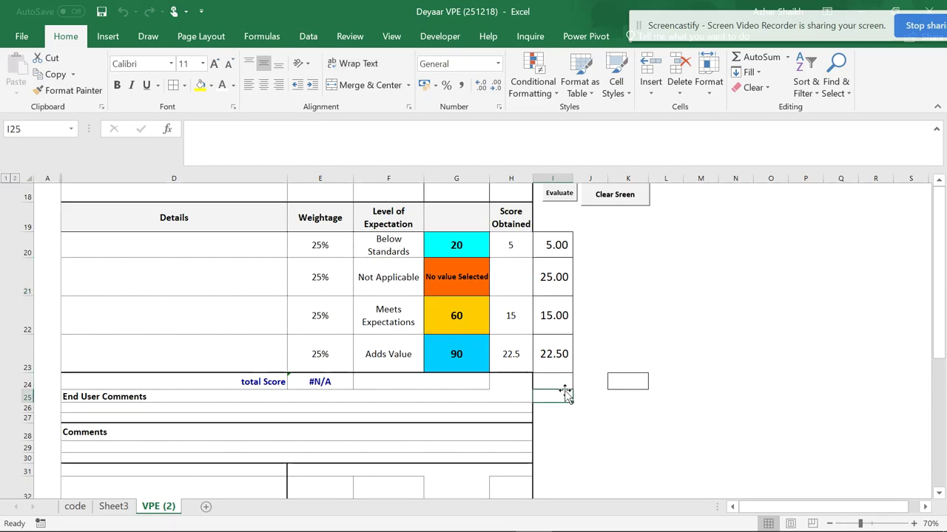
{"action": "left_click", "coordinate": [564, 381]}
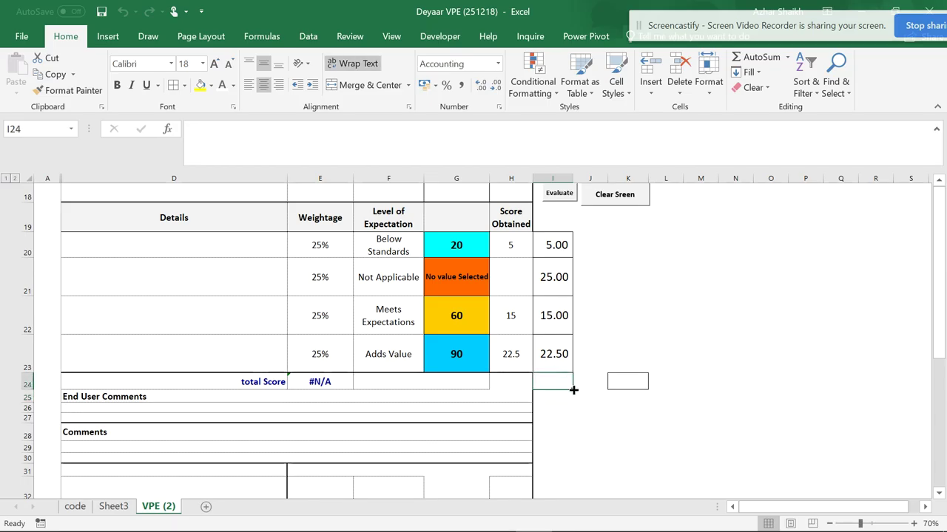
Enter =COUNTIF(F20:F23,"Not Applicable") in I24, which returns 1
{"action": "type", "text": "="}
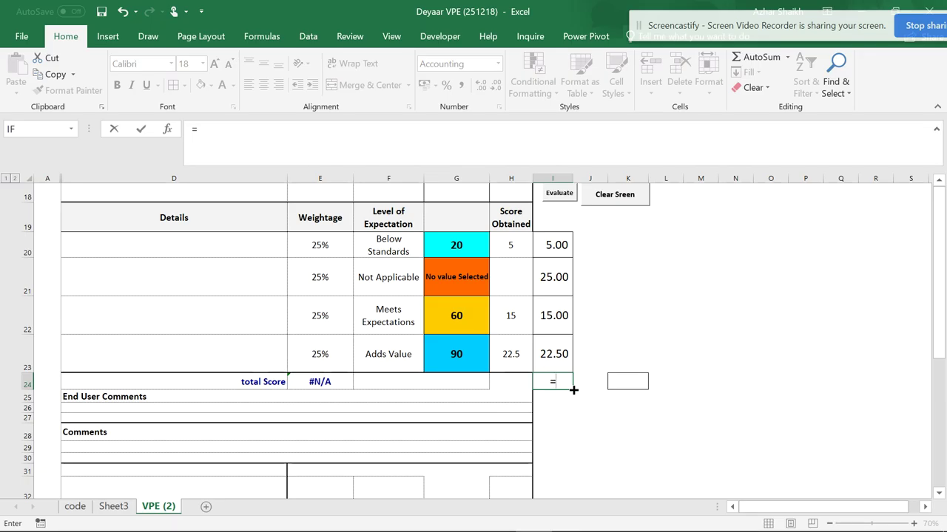
{"action": "type", "text": "countif"}
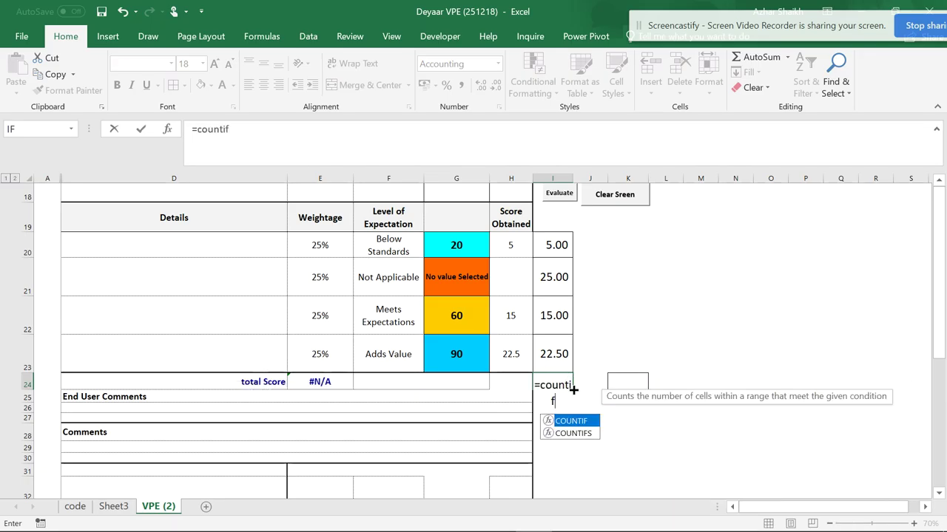
{"action": "type", "text": "("}
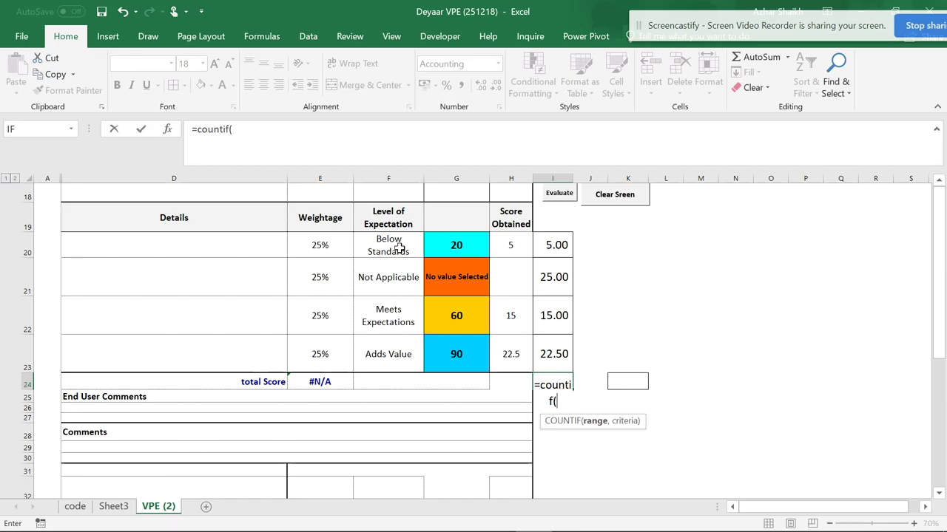
{"action": "left_click_drag", "start_coordinate": [399, 250], "coordinate": [386, 338]}
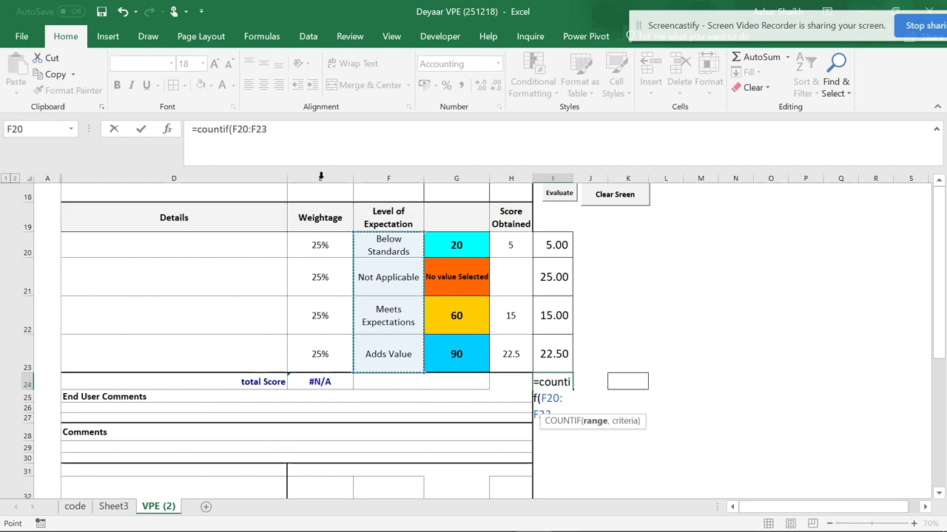
{"action": "left_click", "coordinate": [293, 138]}
{"action": "type", "text": ",\"N"}
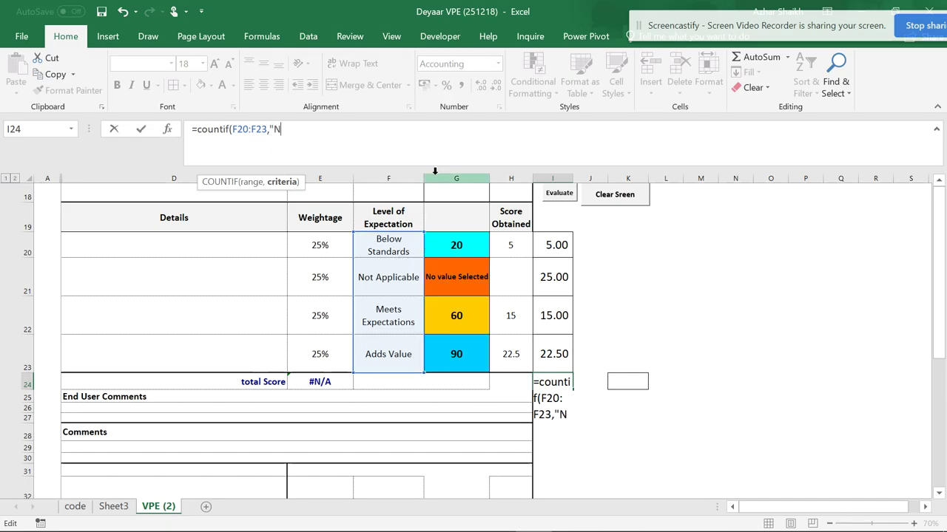
{"action": "type", "text": "ot"}
{"action": "type", "text": " Appli"}
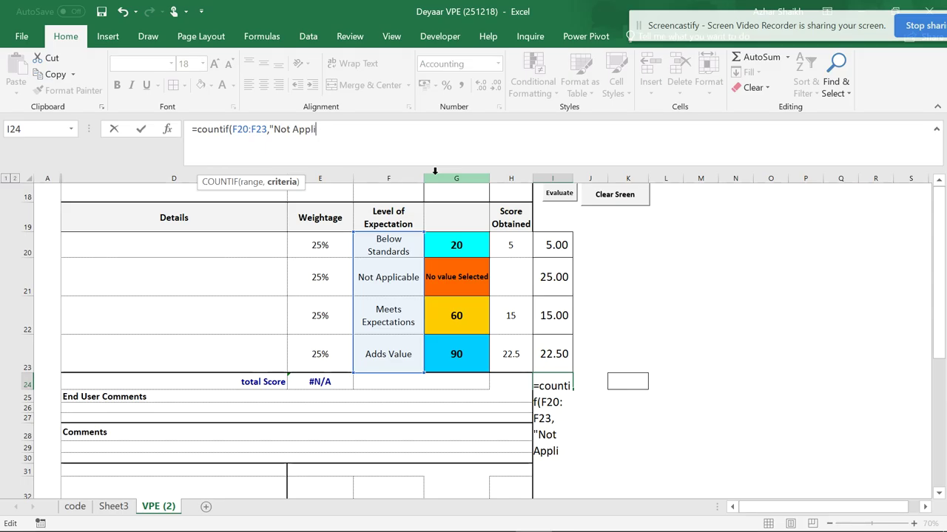
{"action": "type", "text": "ble"}
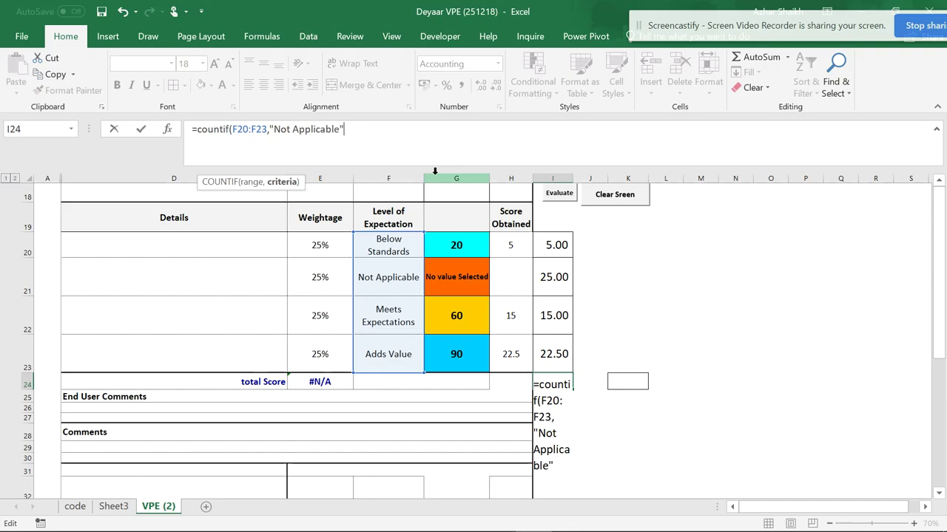
{"action": "key", "text": "Return"}
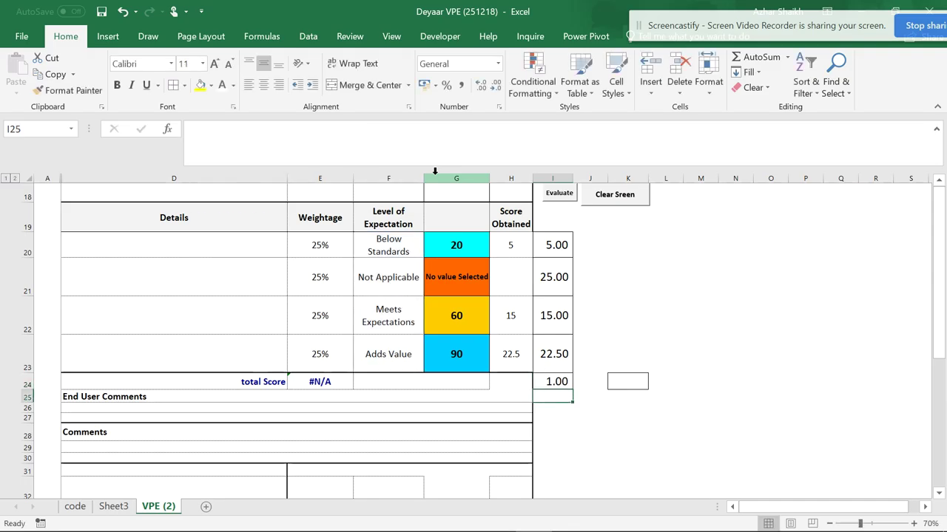
Test the count by setting F20, F22 and F23 to Not Applicable
{"action": "left_click", "coordinate": [568, 383]}
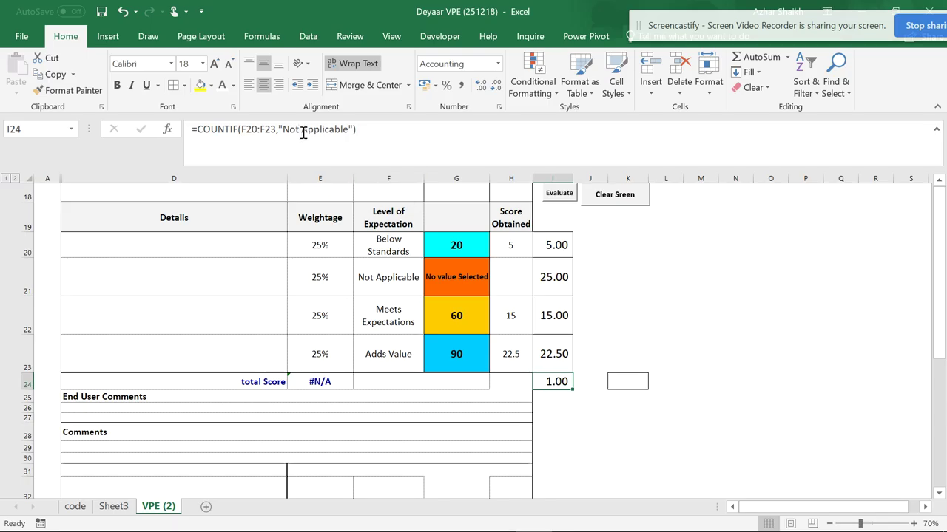
{"action": "left_click", "coordinate": [390, 248]}
{"action": "left_click", "coordinate": [429, 251]}
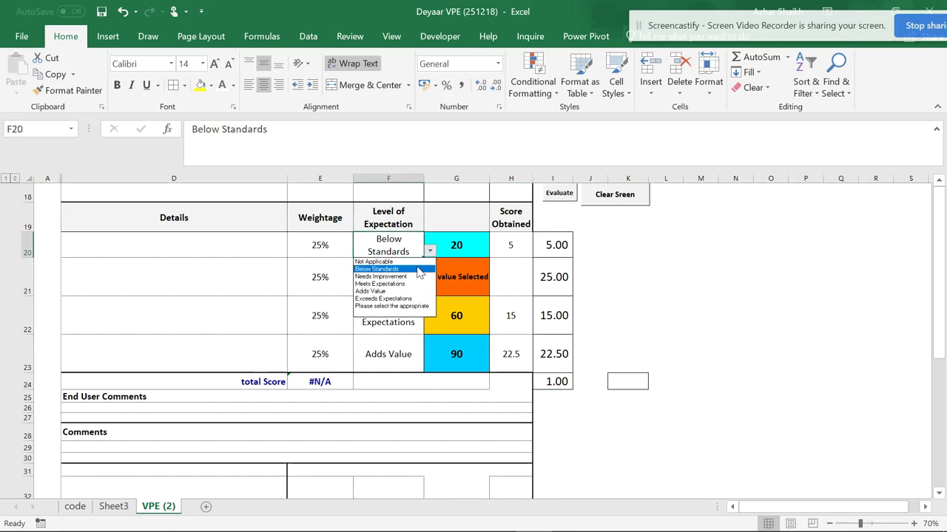
{"action": "left_click", "coordinate": [377, 262]}
{"action": "left_click", "coordinate": [399, 317]}
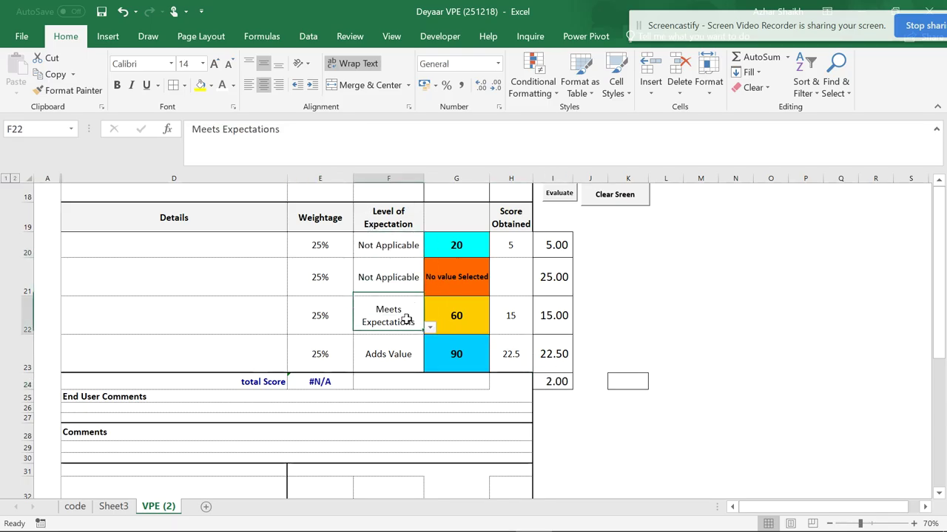
{"action": "left_click", "coordinate": [429, 326]}
{"action": "left_click", "coordinate": [404, 338]}
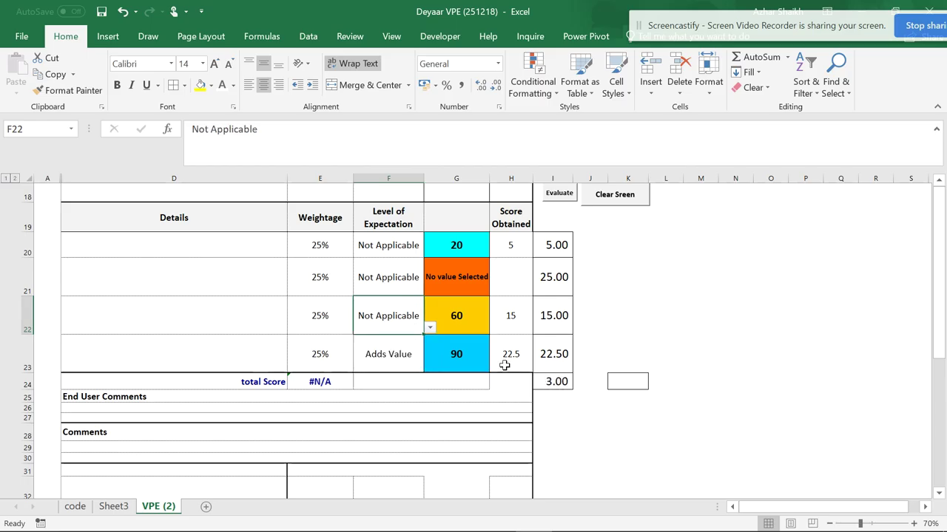
{"action": "left_click", "coordinate": [418, 355]}
{"action": "left_click", "coordinate": [429, 368]}
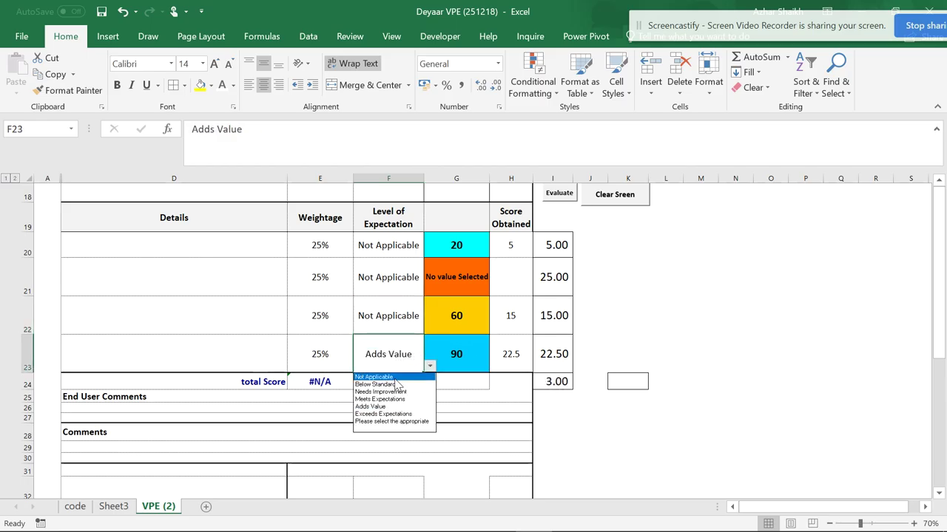
{"action": "left_click", "coordinate": [396, 378]}
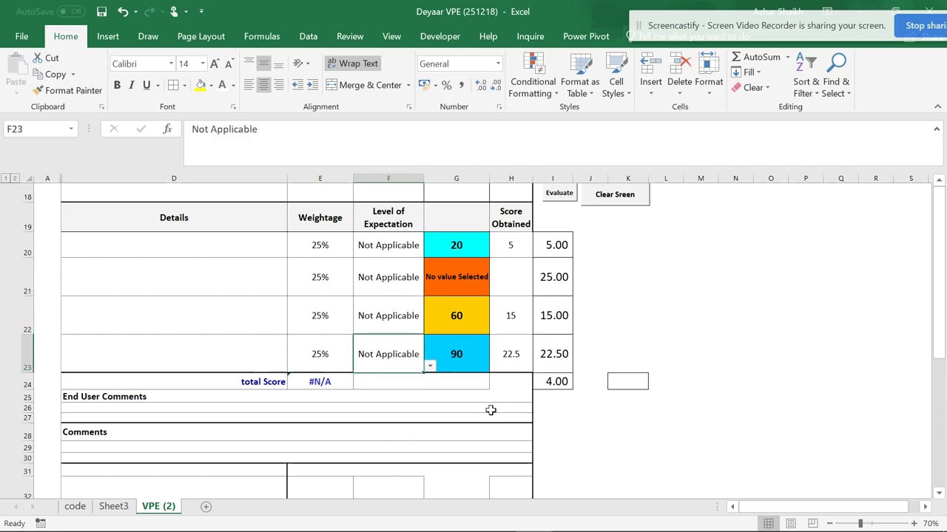
Set F20:F23 to Needs Improvement, Needs Improvement, Adds Value and Needs Improvement
{"action": "left_click", "coordinate": [403, 246]}
{"action": "left_click", "coordinate": [429, 252]}
{"action": "left_click", "coordinate": [395, 275]}
{"action": "left_click", "coordinate": [400, 285]}
{"action": "left_click", "coordinate": [429, 289]}
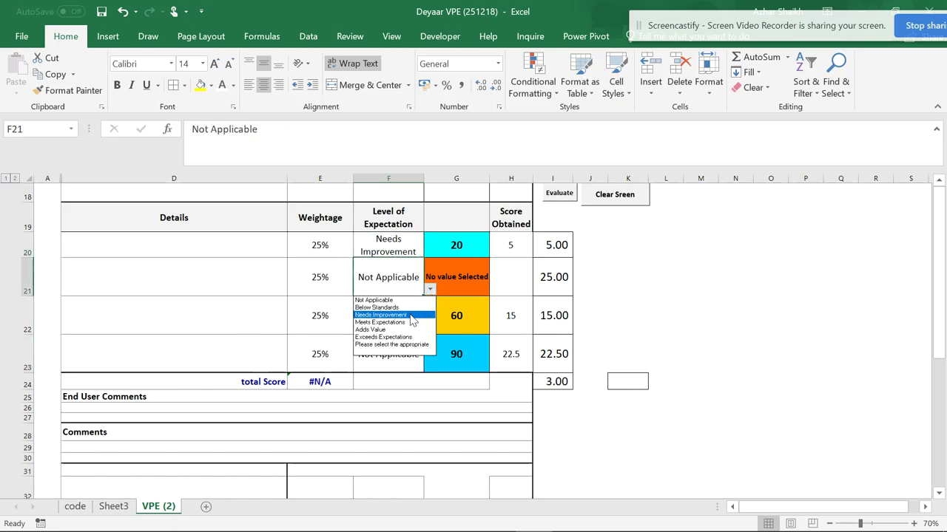
{"action": "left_click", "coordinate": [392, 310]}
{"action": "left_click", "coordinate": [403, 325]}
{"action": "left_click", "coordinate": [430, 327]}
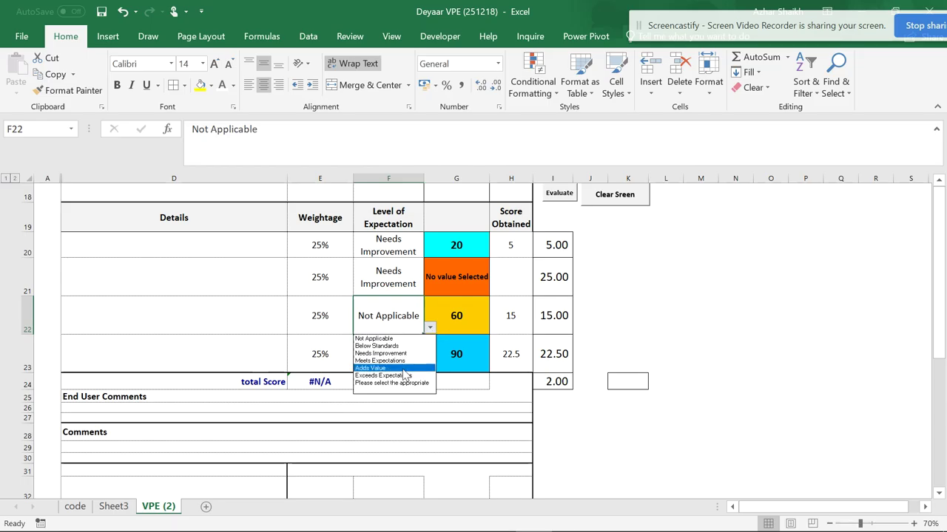
{"action": "left_click", "coordinate": [408, 354]}
{"action": "left_click", "coordinate": [407, 355]}
{"action": "left_click", "coordinate": [429, 366]}
{"action": "left_click", "coordinate": [392, 386]}
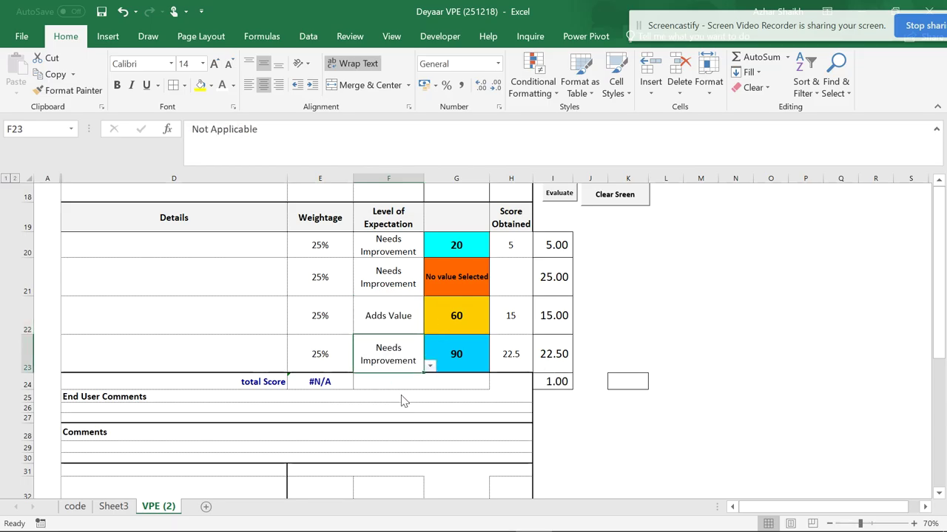
{"action": "left_click", "coordinate": [619, 382]}
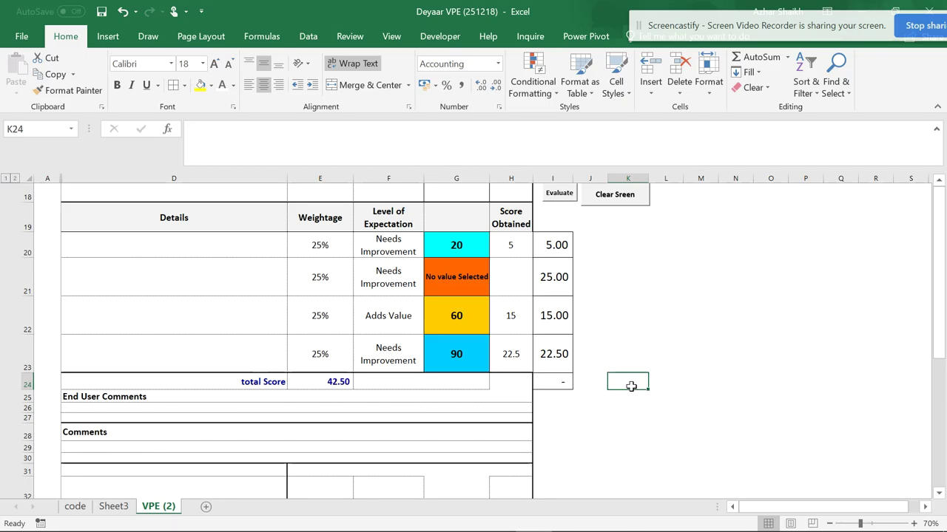
{"action": "type", "text": "=sum"}
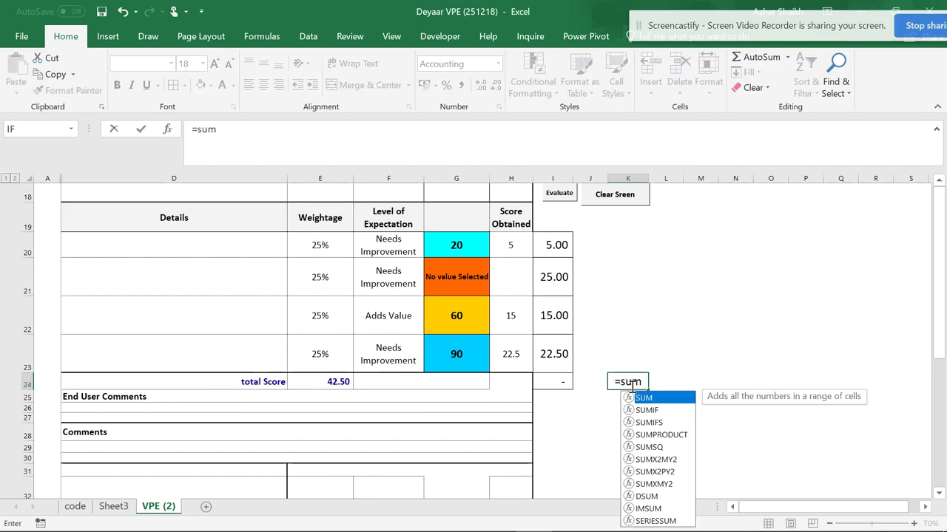
{"action": "type", "text": "("}
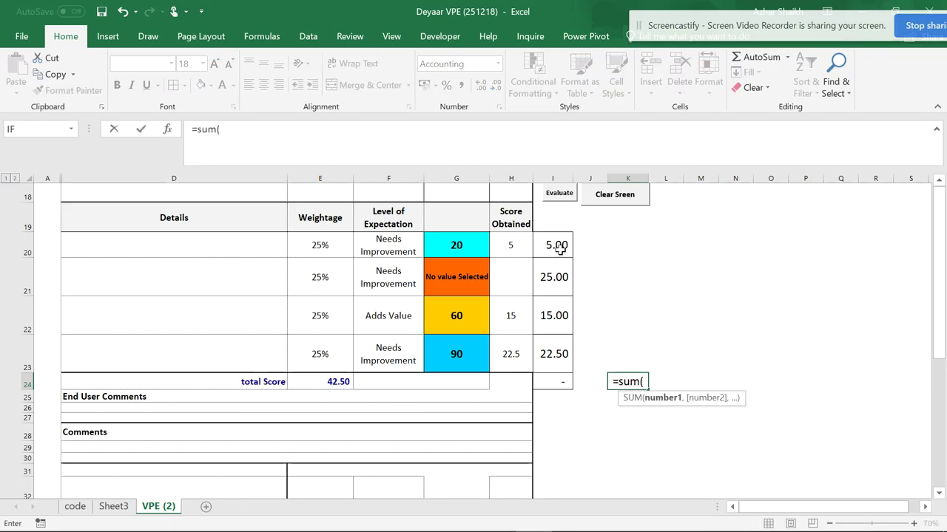
Enter =SUM(I20,I21,I22,I23) in K24
{"action": "left_click", "coordinate": [560, 249]}
{"action": "type", "text": ","}
{"action": "left_click", "coordinate": [554, 278]}
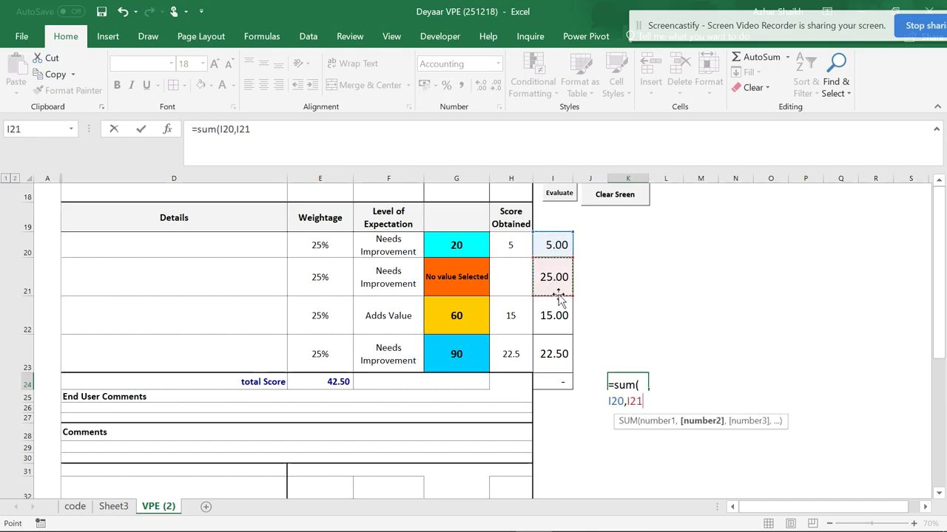
{"action": "type", "text": ","}
{"action": "left_click", "coordinate": [562, 311]}
{"action": "type", "text": ","}
{"action": "left_click", "coordinate": [554, 354]}
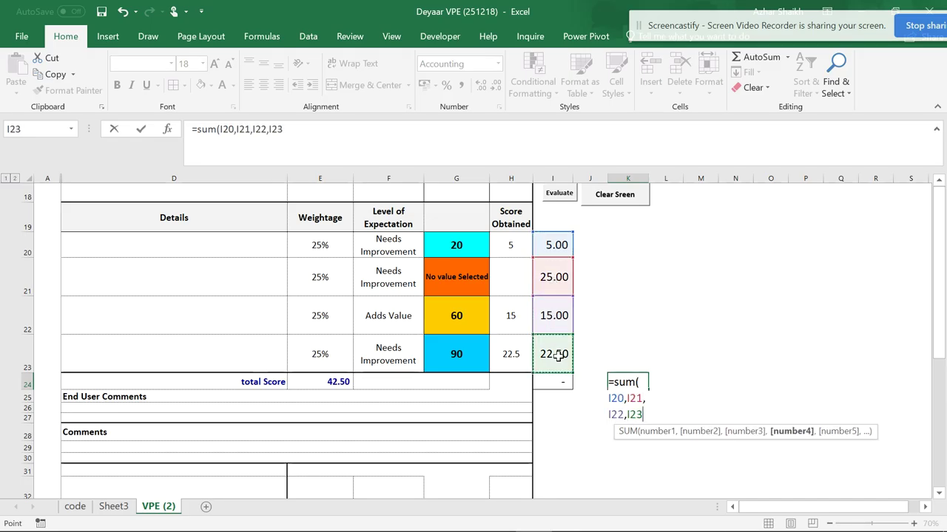
{"action": "left_click", "coordinate": [323, 130]}
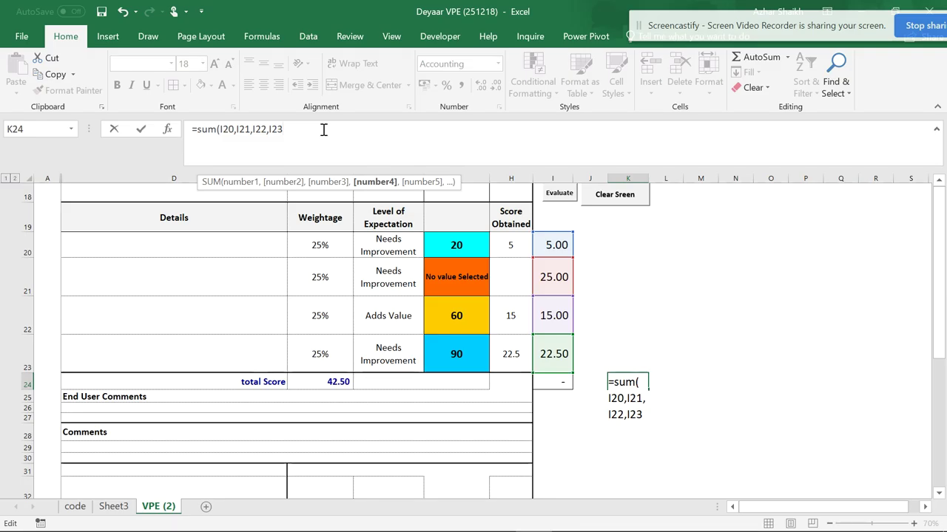
{"action": "type", "text": ")"}
{"action": "key", "text": "Return"}
Rewrite K24 as the range sum =SUM(I20:I23), giving 67.50
{"action": "left_click", "coordinate": [627, 380]}
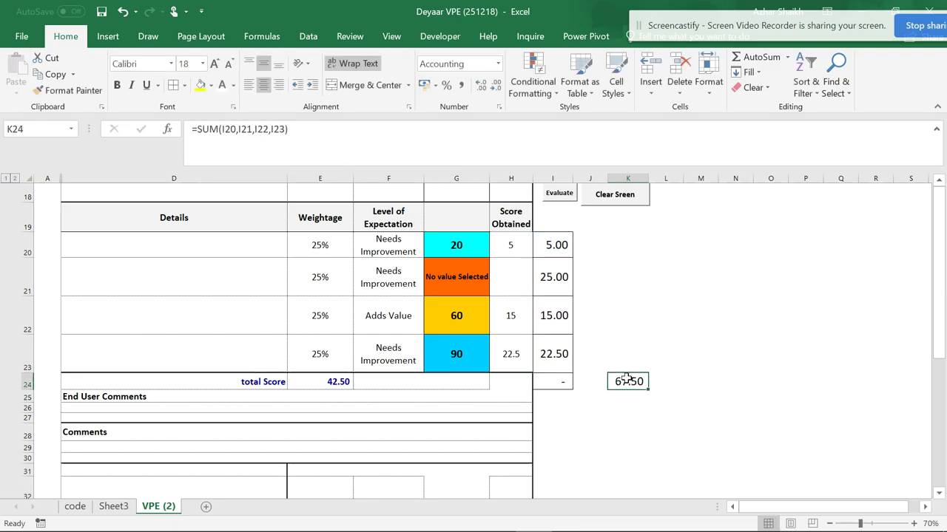
{"action": "type", "text": "=s"}
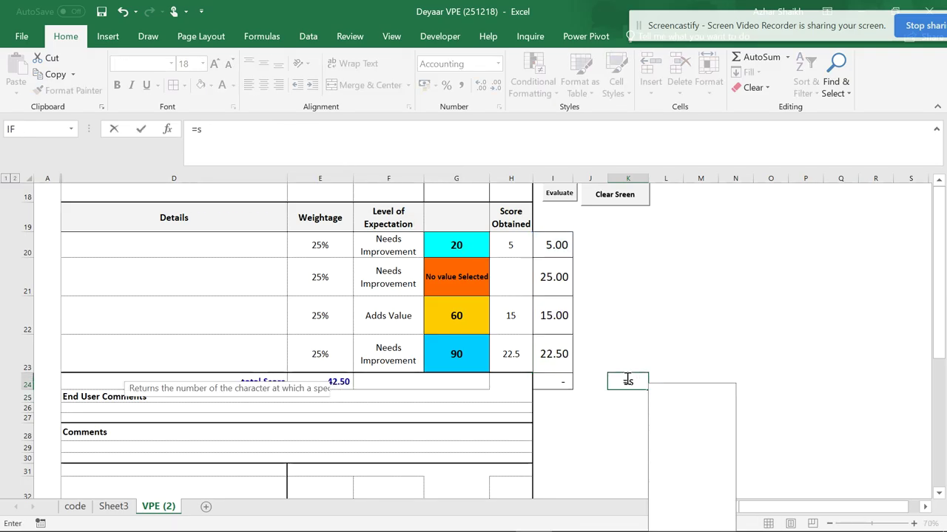
{"action": "type", "text": "um("}
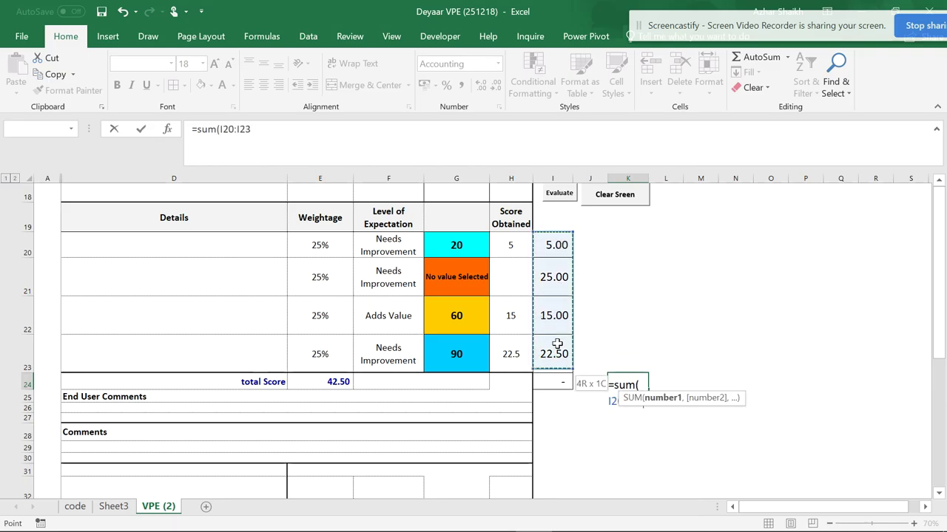
{"action": "left_click_drag", "start_coordinate": [558, 288], "coordinate": [555, 353]}
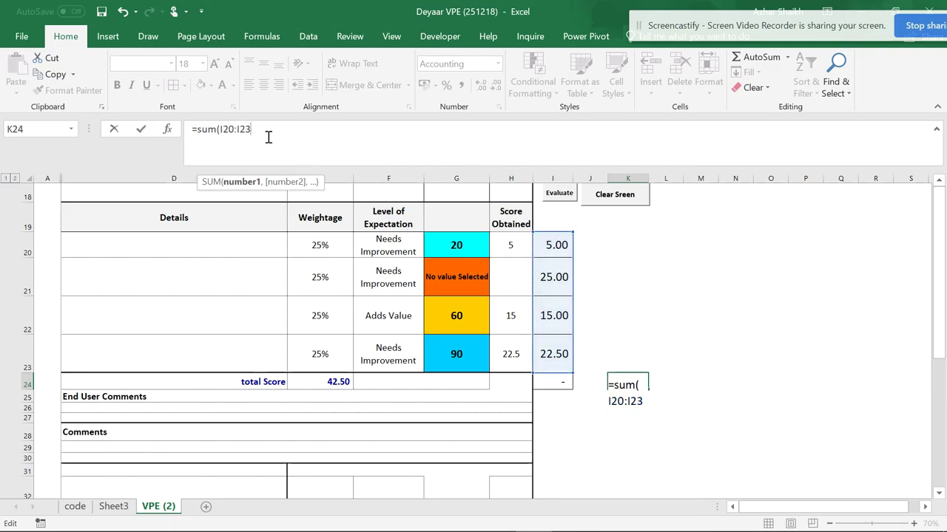
{"action": "type", "text": ")"}
{"action": "key", "text": "Return"}
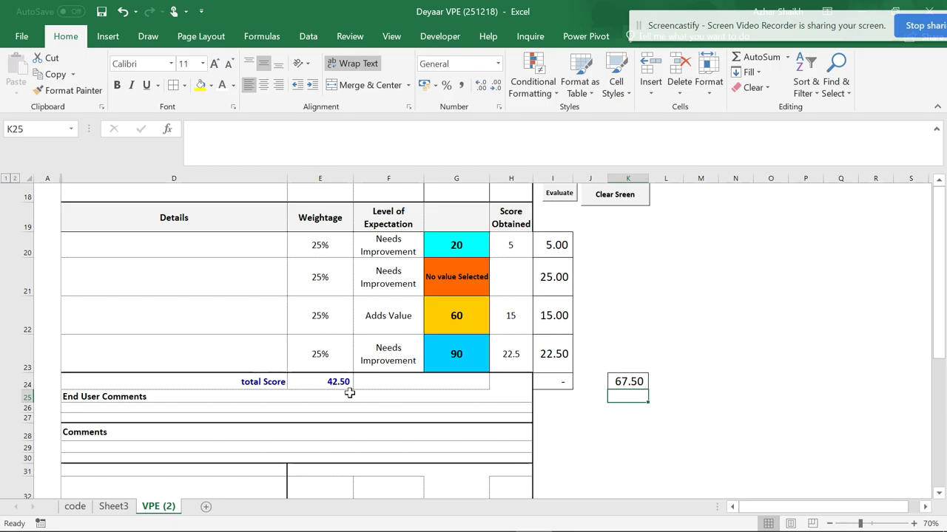
{"action": "left_click", "coordinate": [324, 383]}
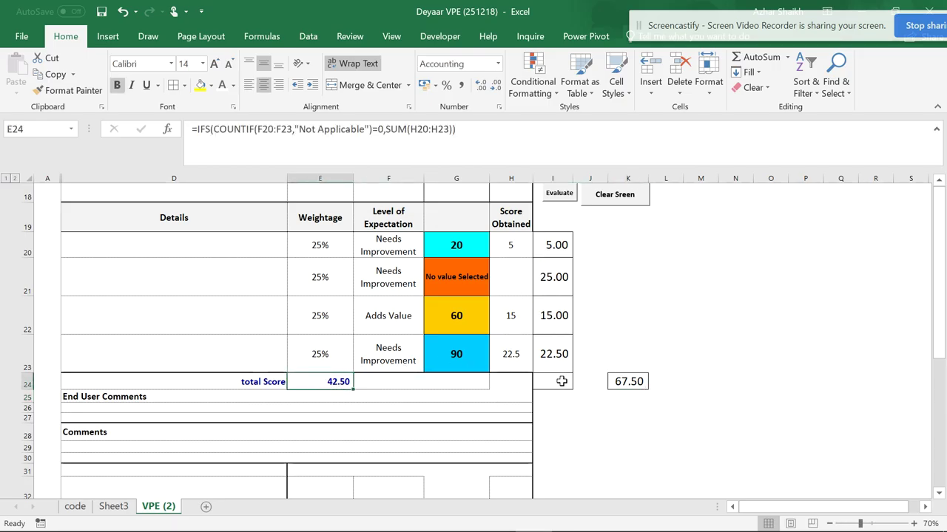
Replace E24's total formula with =COUNTIF(F20:F23,"Not Aplicable")
{"action": "key", "text": "Delete"}
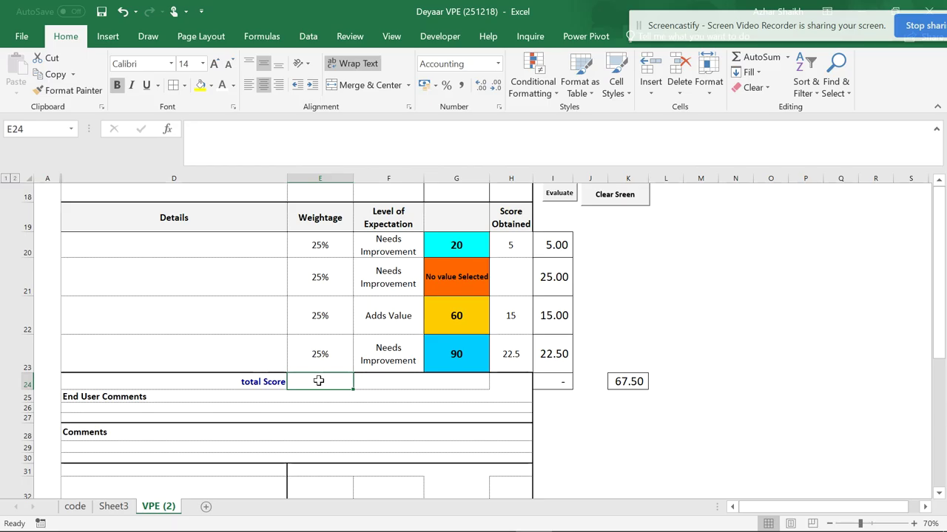
{"action": "type", "text": "="}
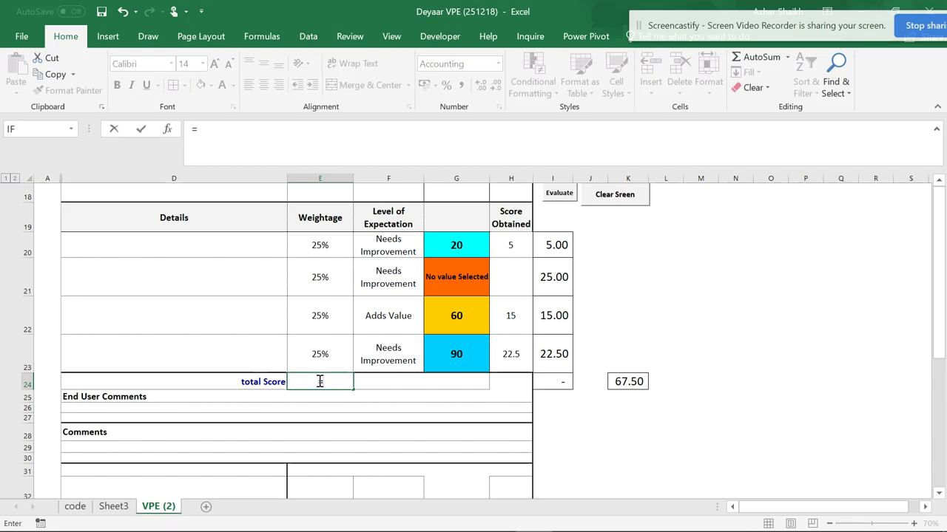
{"action": "type", "text": "if"}
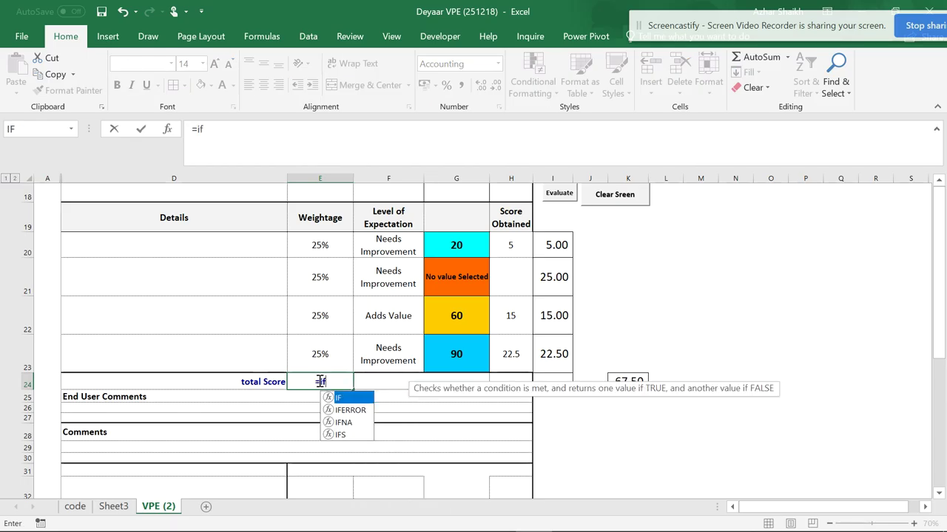
{"action": "key", "text": "BackSpace"}
{"action": "key", "text": "BackSpace"}
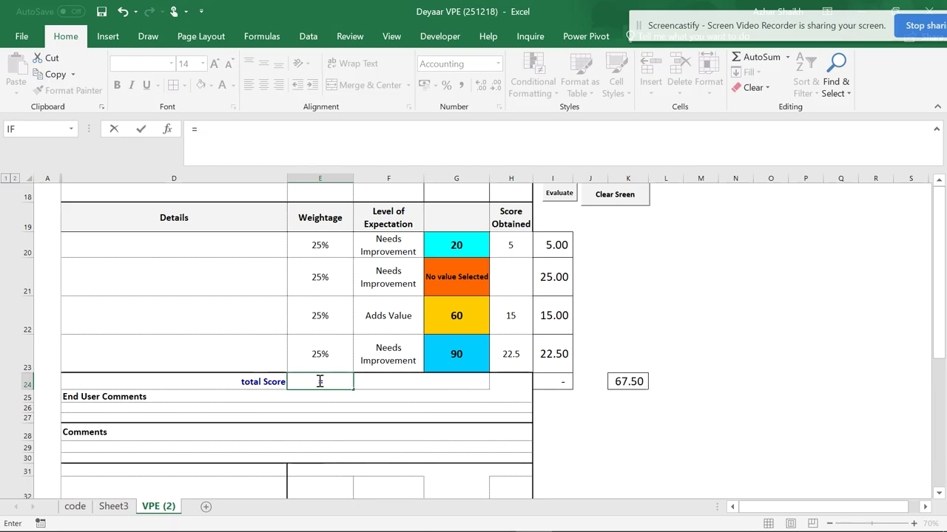
{"action": "type", "text": "cou"}
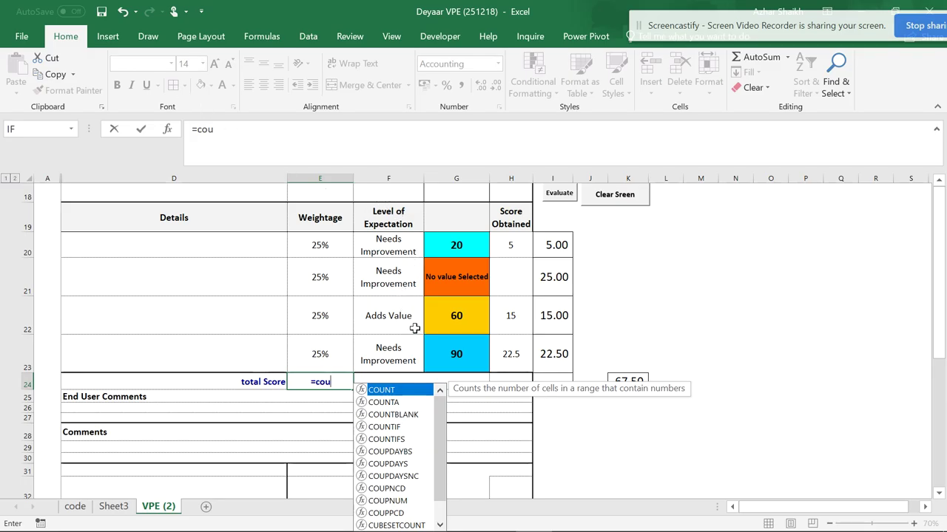
{"action": "type", "text": "ntif("}
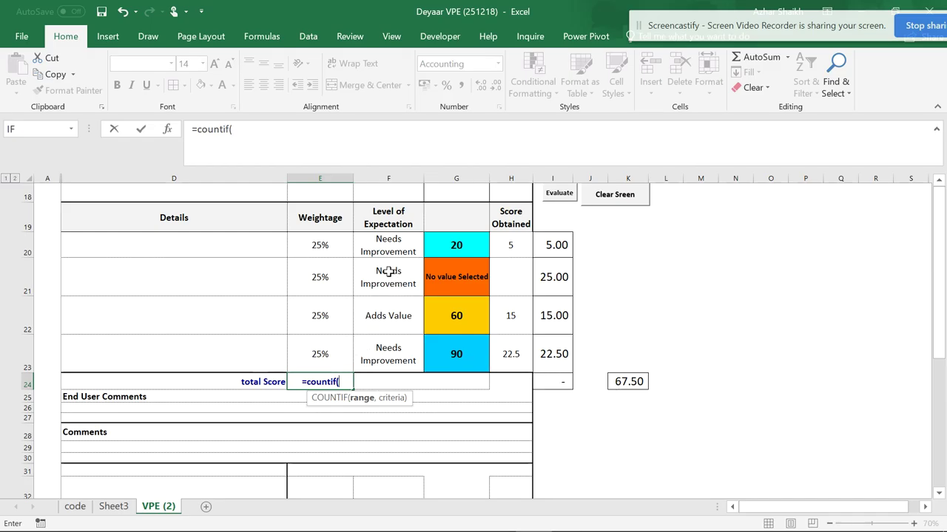
{"action": "left_click_drag", "start_coordinate": [385, 244], "coordinate": [383, 349]}
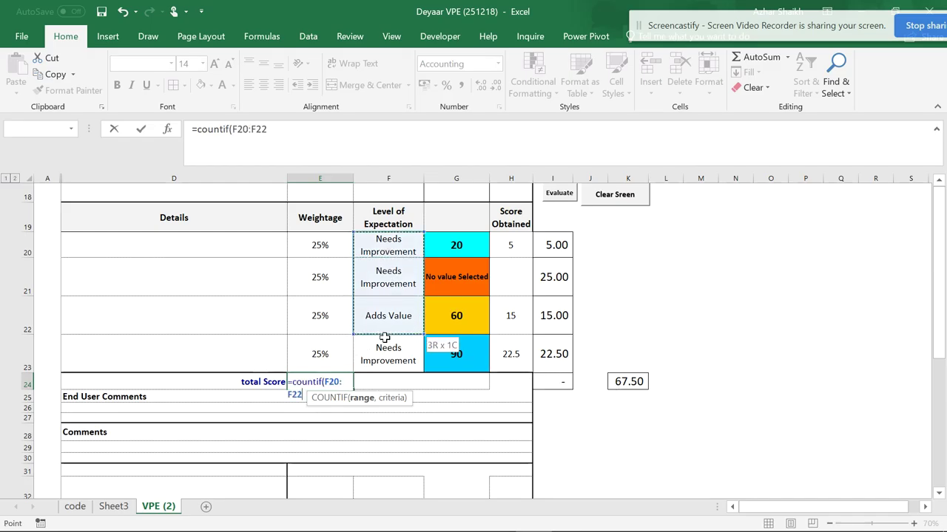
{"action": "left_click", "coordinate": [282, 129]}
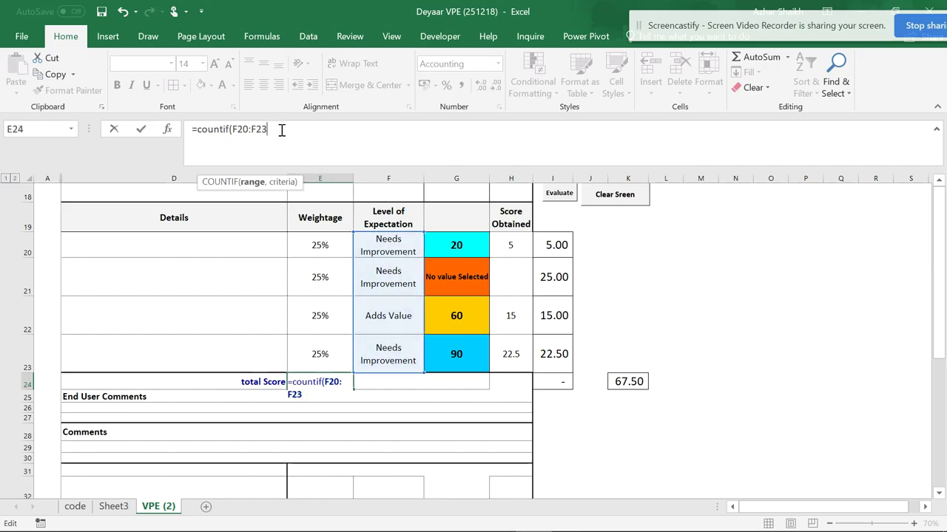
{"action": "type", "text": ",\"Not Apl"}
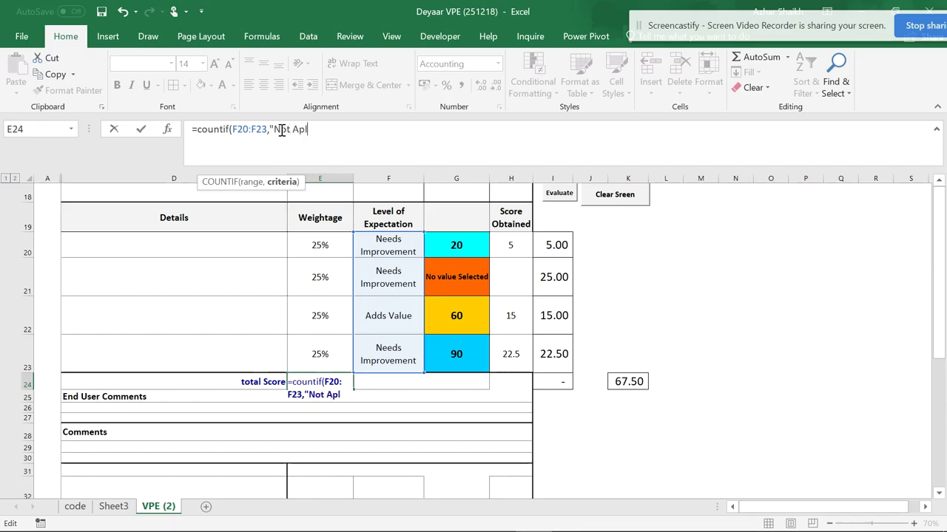
{"action": "type", "text": "icable"}
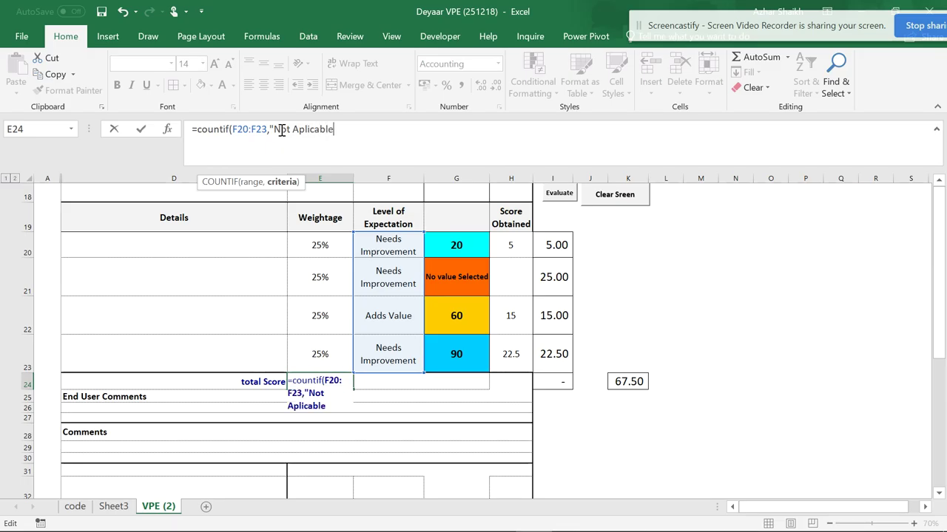
{"action": "type", "text": ")"}
{"action": "key", "text": "Return"}
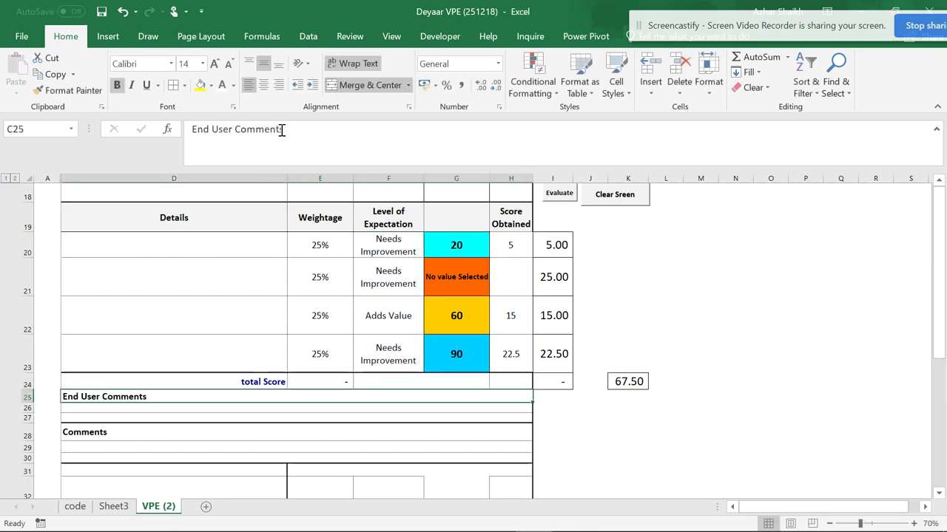
Set F20 to Not Applicable and correct E24's criterion spelling to "Not Applicable"
{"action": "left_click", "coordinate": [349, 380]}
{"action": "left_click", "coordinate": [411, 248]}
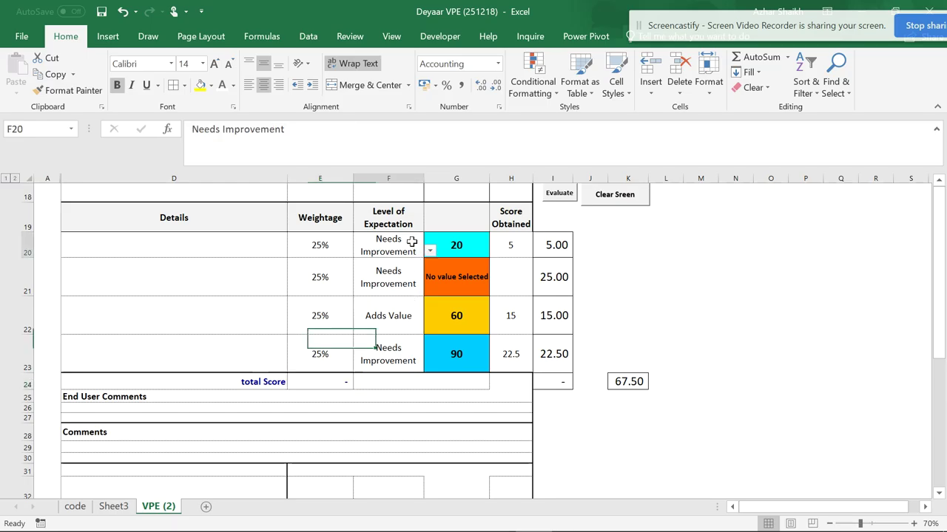
{"action": "left_click", "coordinate": [429, 251]}
{"action": "left_click", "coordinate": [383, 262]}
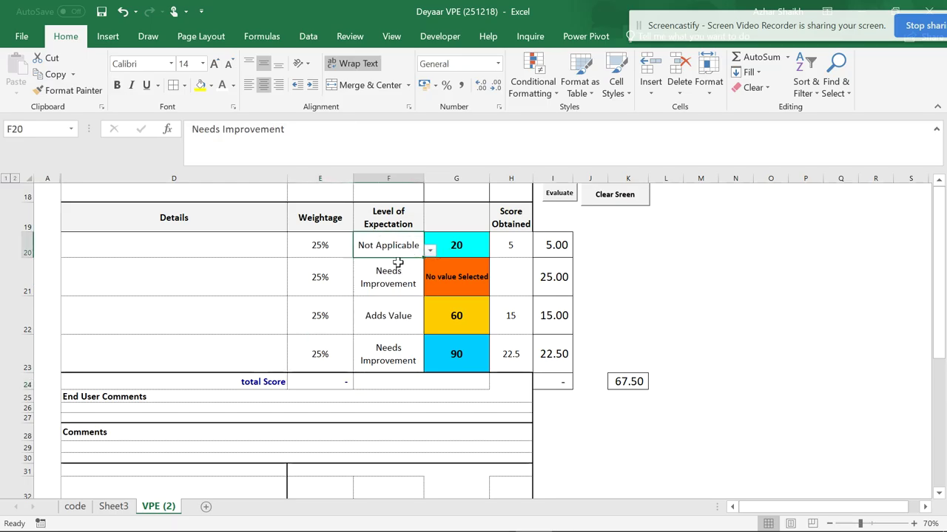
{"action": "left_click", "coordinate": [350, 386]}
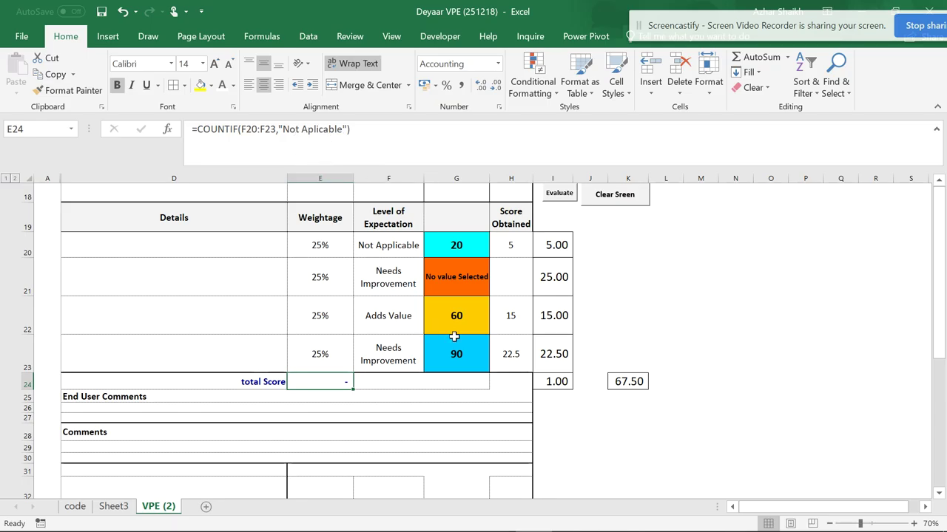
{"action": "left_click", "coordinate": [317, 129]}
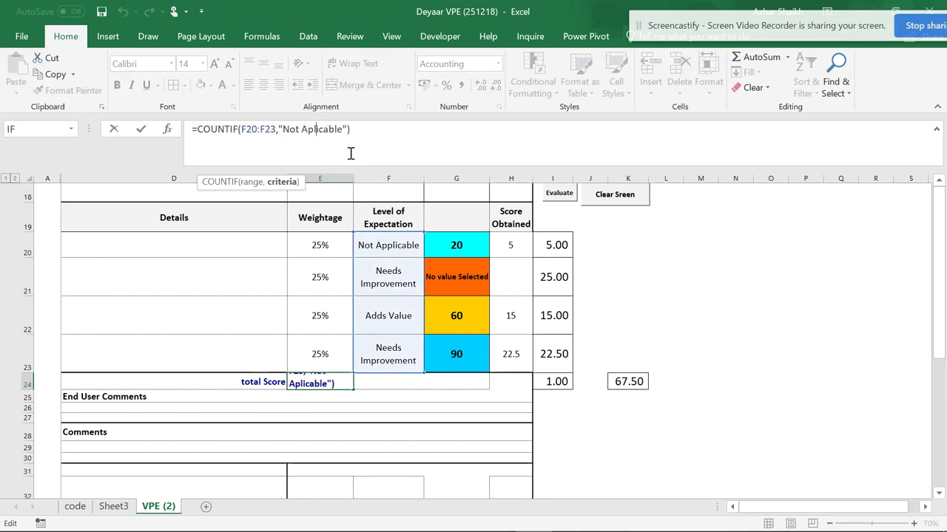
{"action": "type", "text": "p"}
{"action": "key", "text": "Return"}
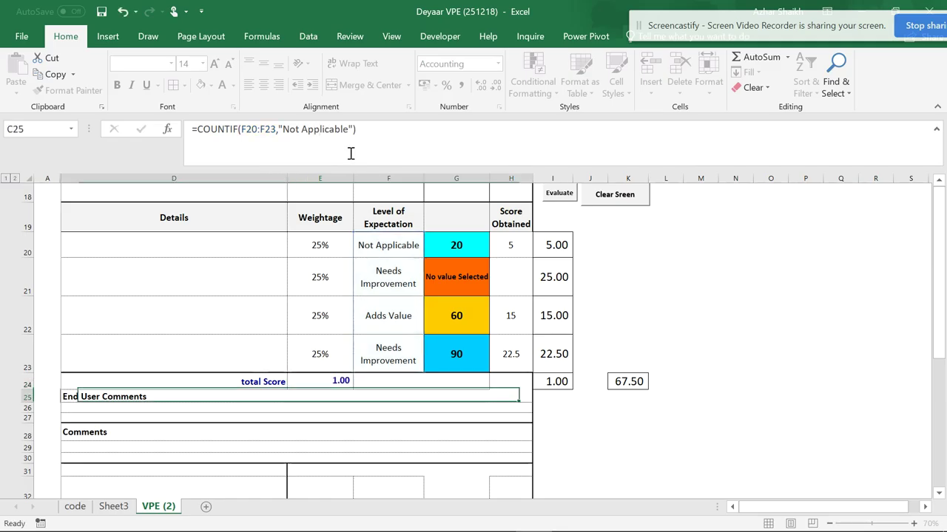
Set F20 back to Below Standards so the E24 count shows zero
{"action": "left_click", "coordinate": [338, 380]}
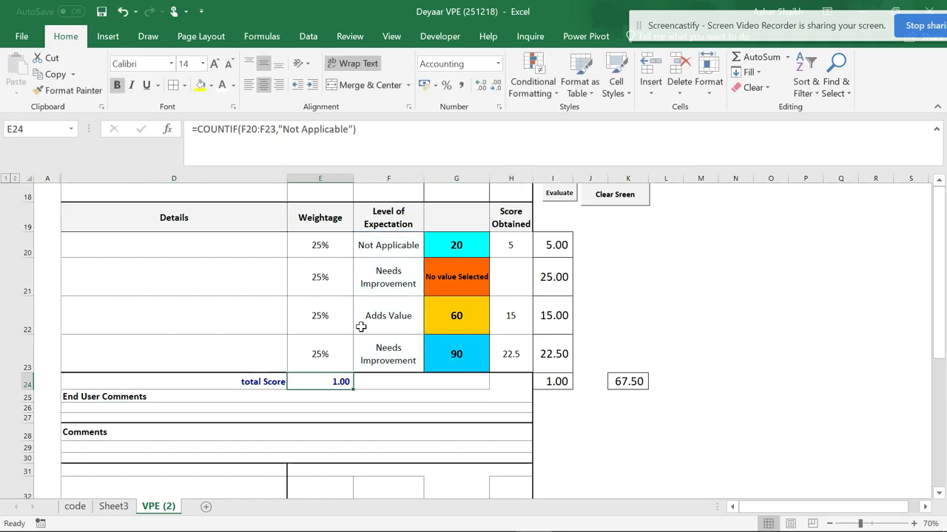
{"action": "left_click", "coordinate": [405, 245]}
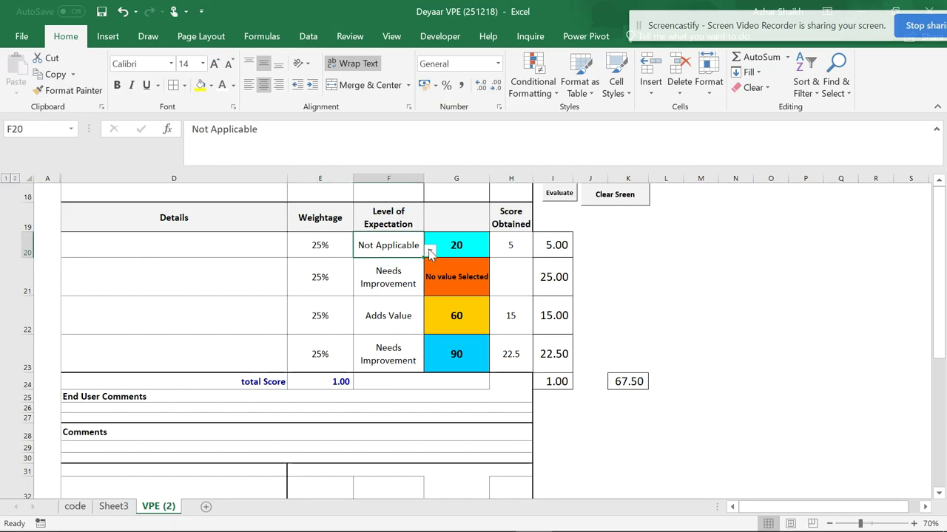
{"action": "left_click", "coordinate": [430, 251]}
{"action": "left_click", "coordinate": [411, 270]}
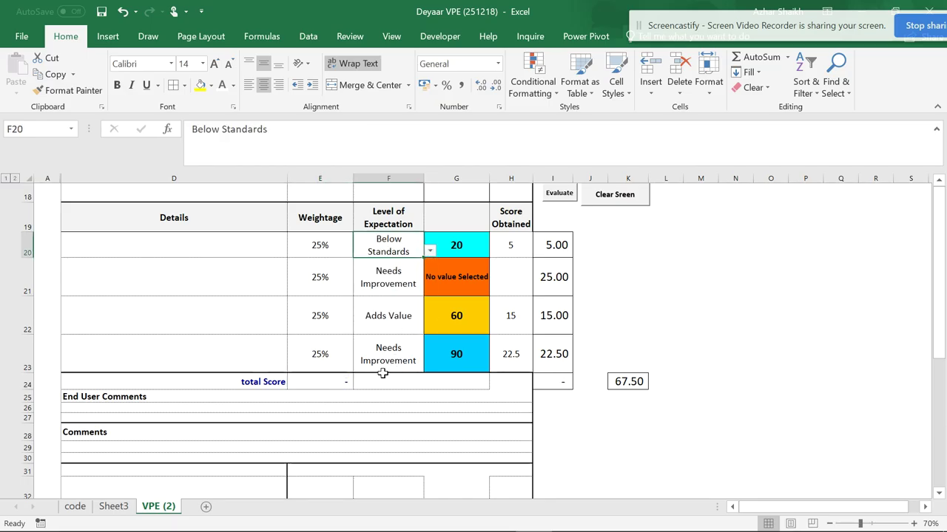
{"action": "left_click", "coordinate": [341, 380]}
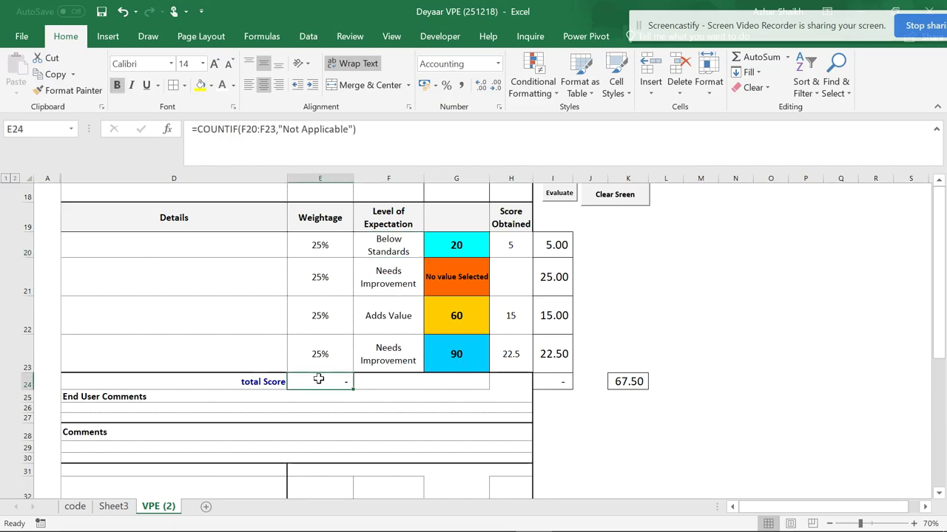
{"action": "left_click", "coordinate": [199, 129]}
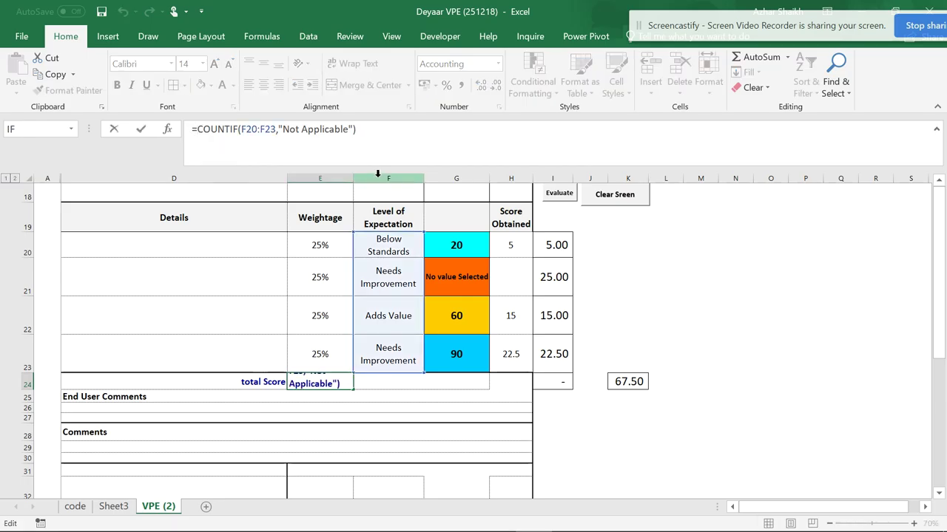
Make E24 =IFS(COUNTIF(F20:F23,"Not Applicable")=0,SUM(H20:H23)), accepting Excel's correction, showing 42.50
{"action": "type", "text": "ifs"}
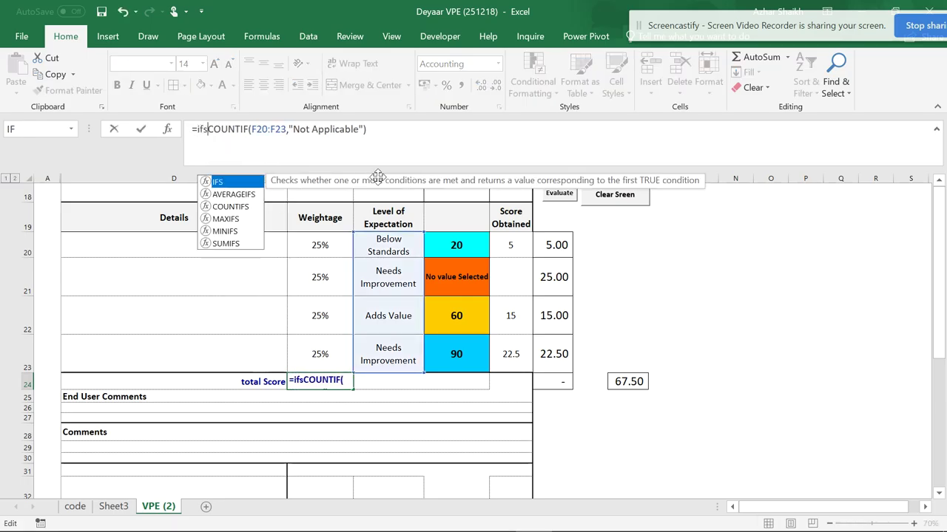
{"action": "type", "text": "("}
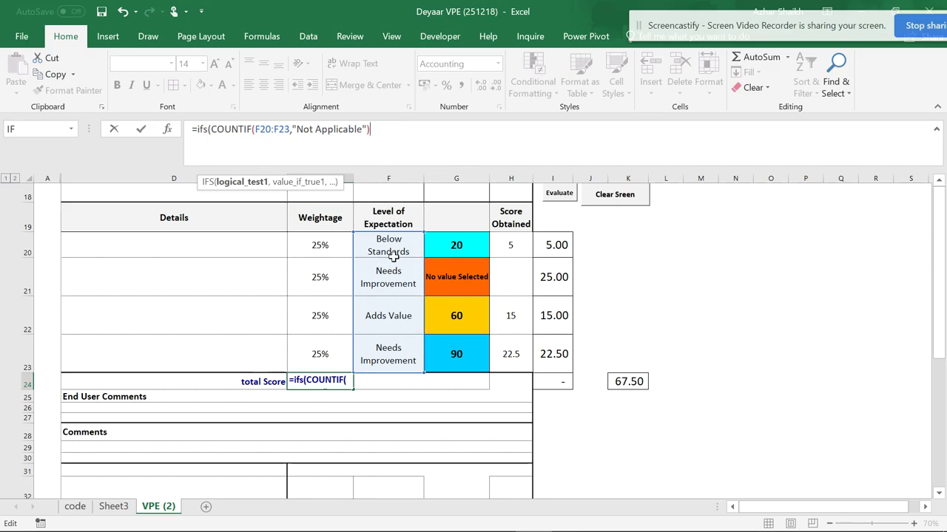
{"action": "type", "text": "="}
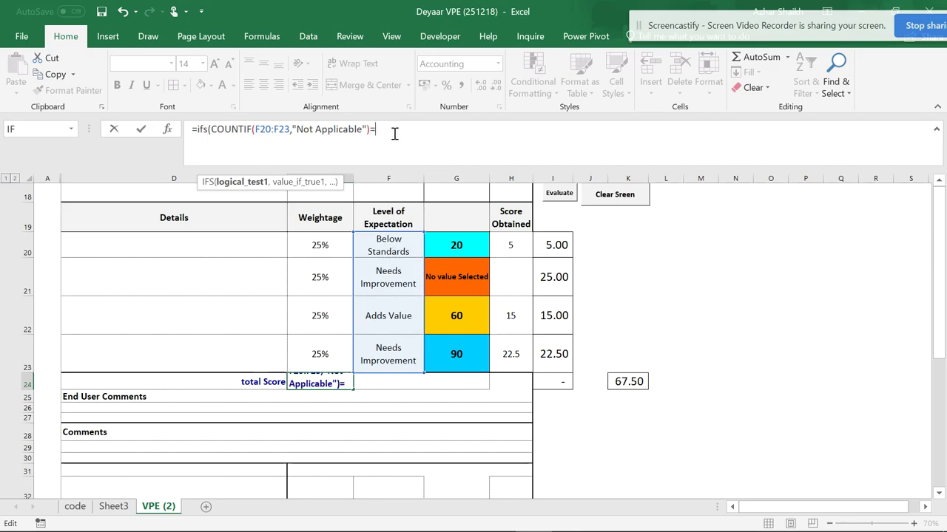
{"action": "type", "text": "0,"}
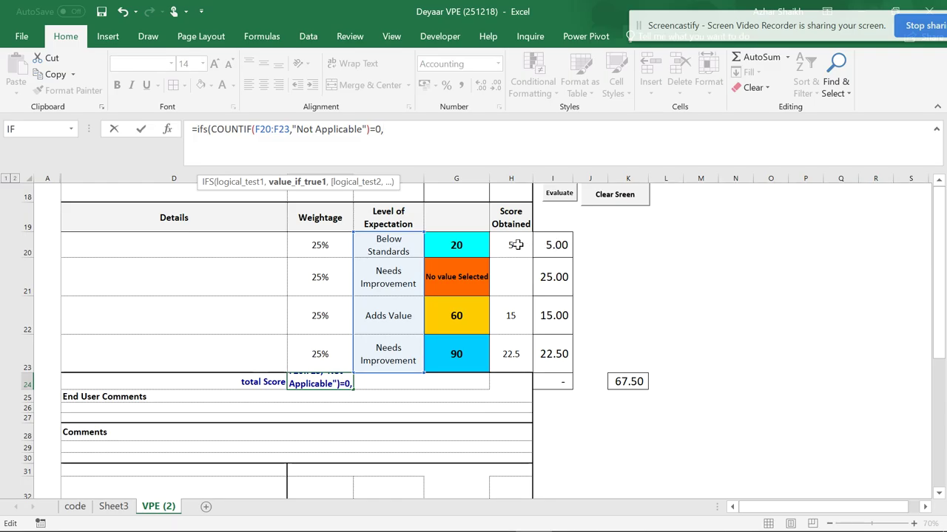
{"action": "left_click_drag", "start_coordinate": [515, 245], "coordinate": [514, 353]}
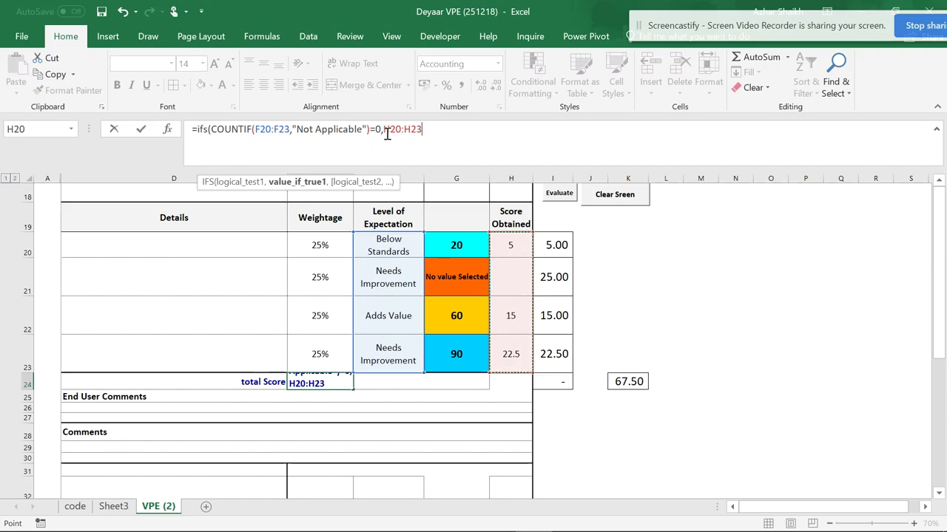
{"action": "left_click", "coordinate": [384, 131]}
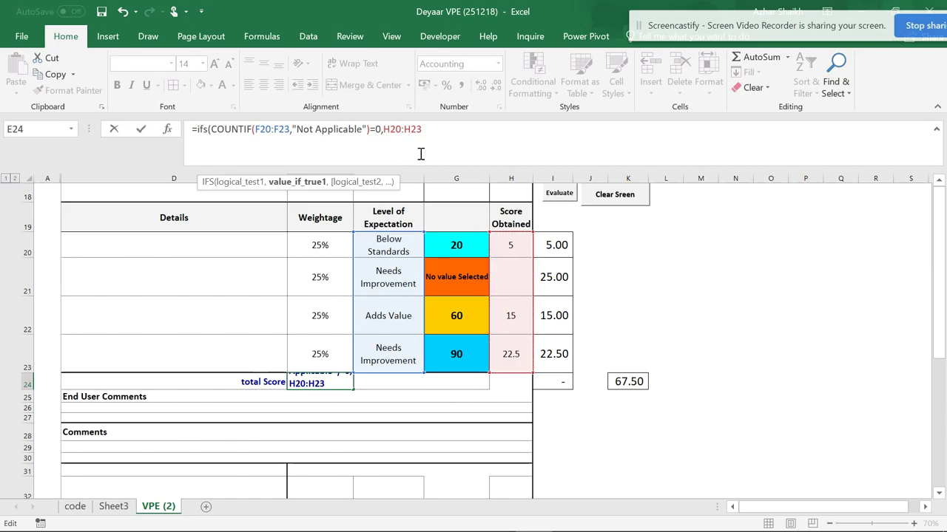
{"action": "type", "text": "sum"}
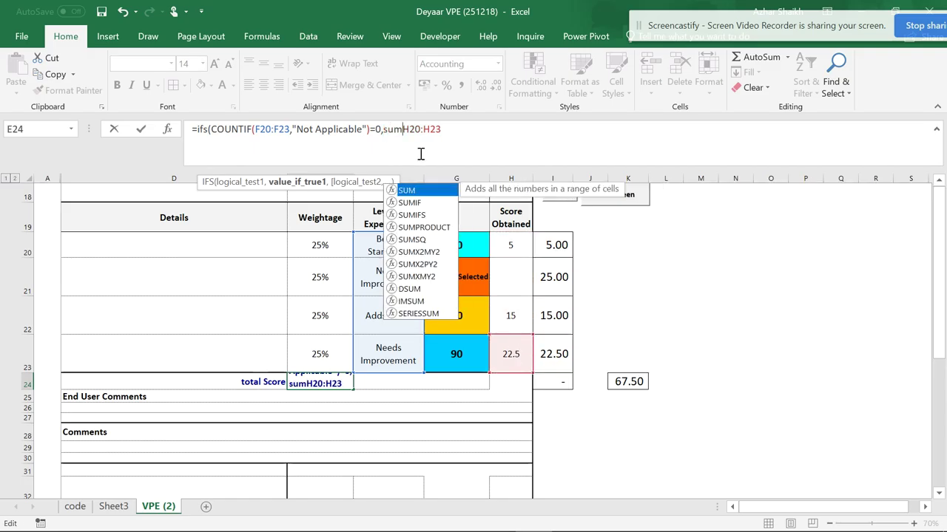
{"action": "type", "text": "("}
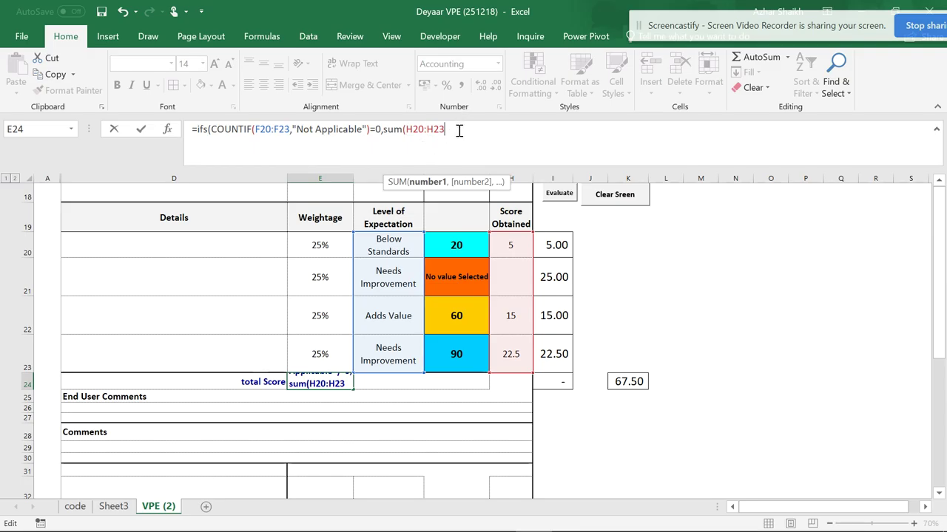
{"action": "type", "text": ")"}
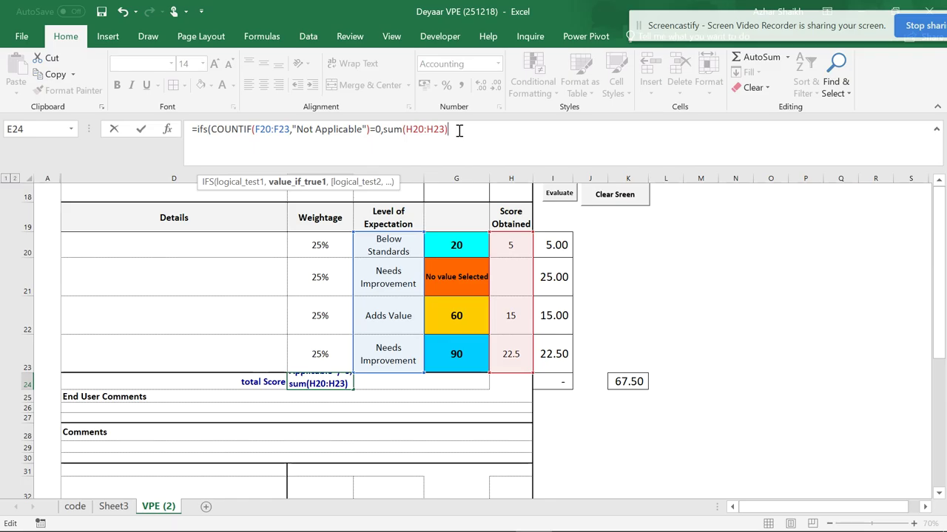
{"action": "key", "text": "Return"}
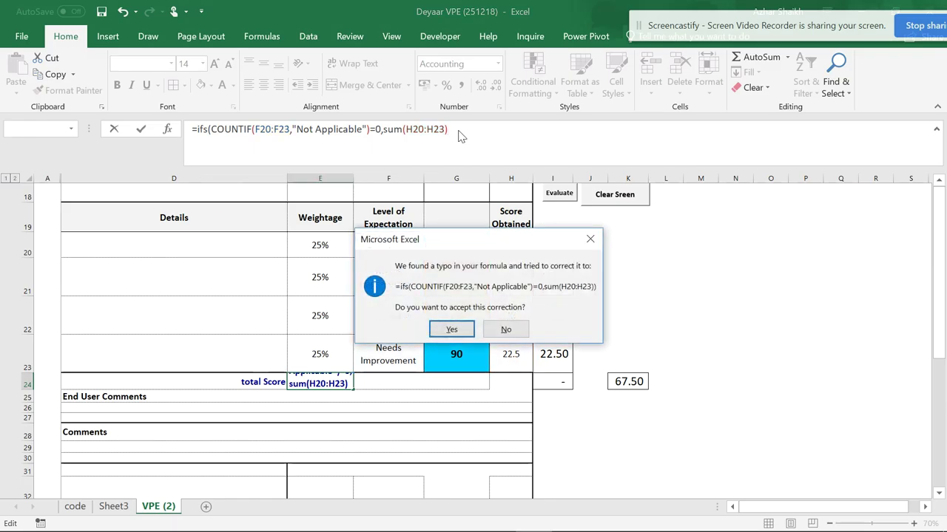
{"action": "left_click", "coordinate": [451, 329]}
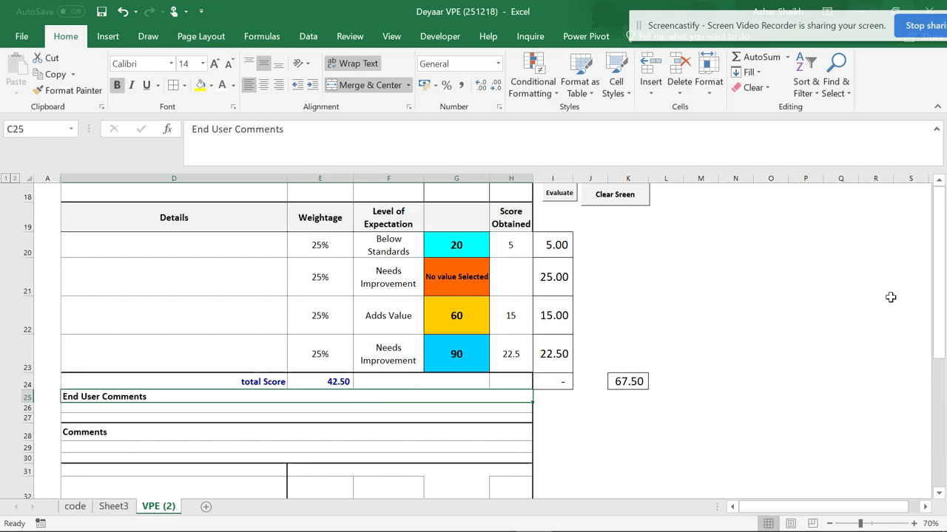
{"action": "left_click", "coordinate": [333, 381]}
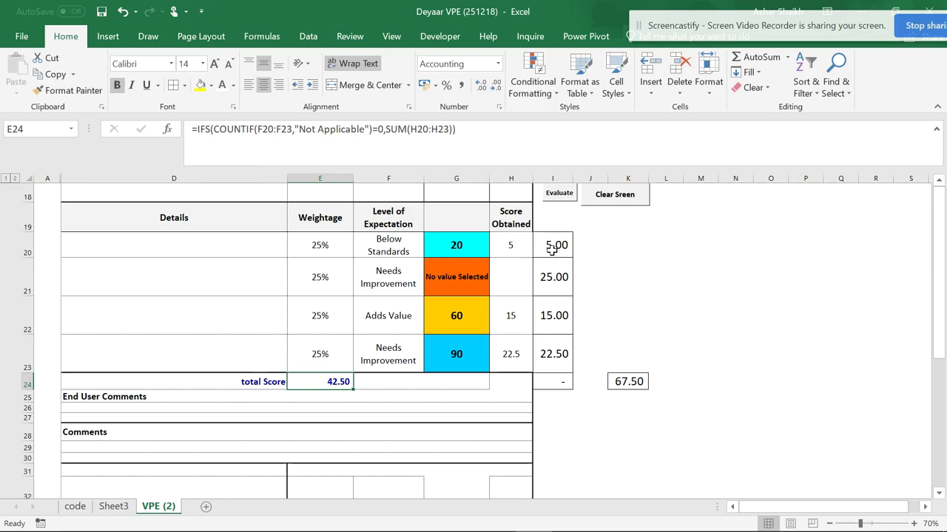
{"action": "left_click", "coordinate": [333, 245]}
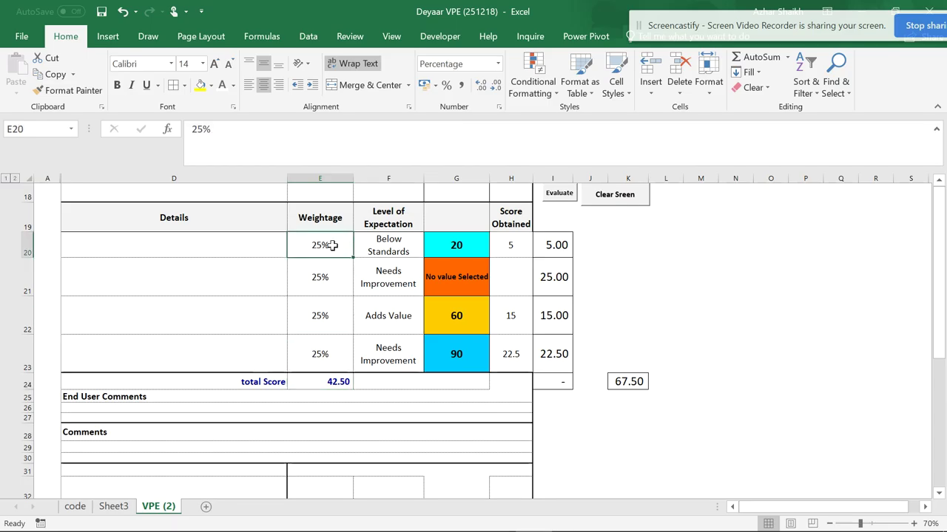
{"action": "left_click", "coordinate": [334, 383]}
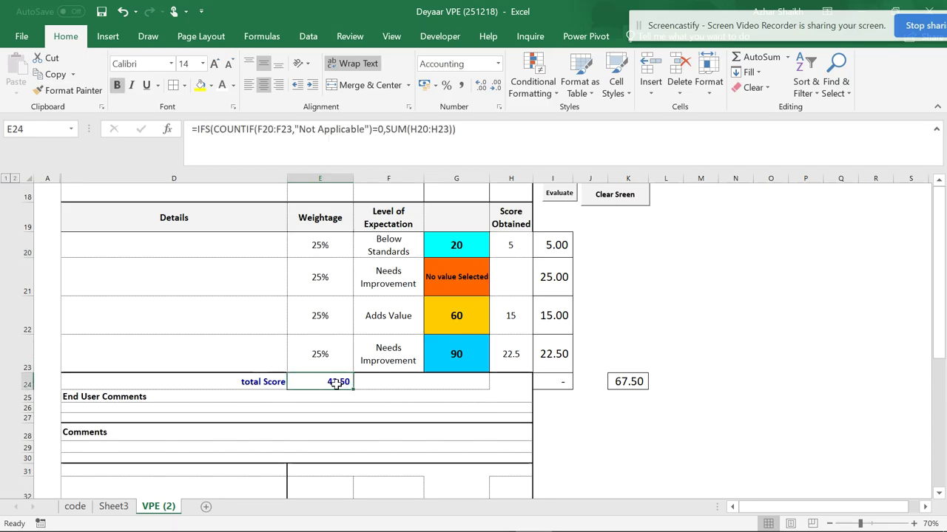